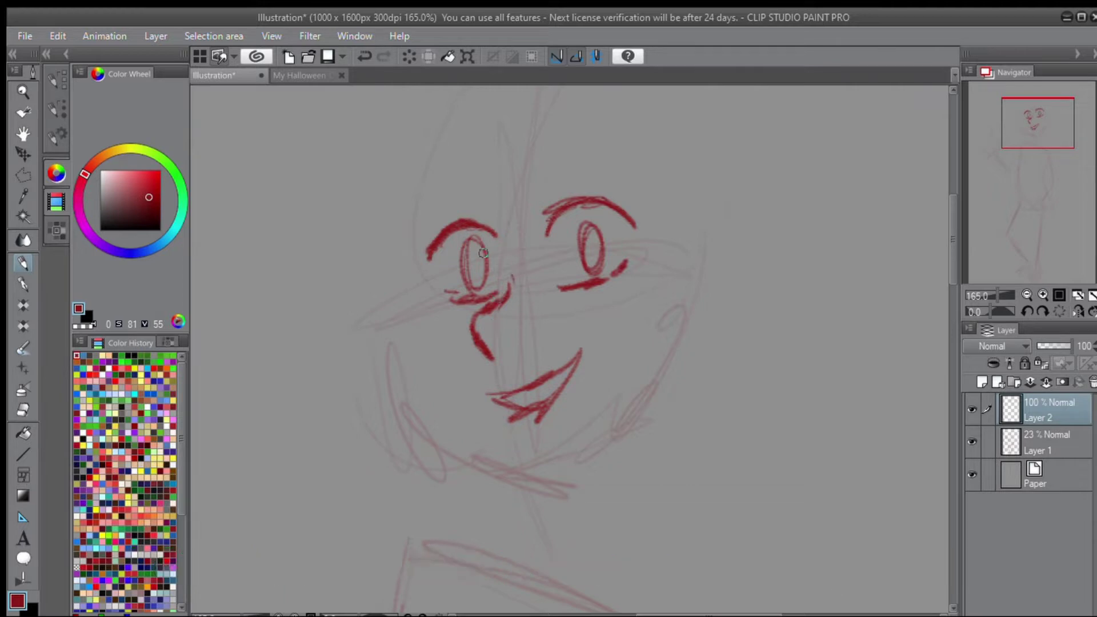
- Sketch the ear, the face contour from brow to chin, and the back-of-neck line over the faded guide
mouse_move(1045, 125)
mouse_down()
mouse_move(1037, 112)
mouse_move(1036, 123)
mouse_up()
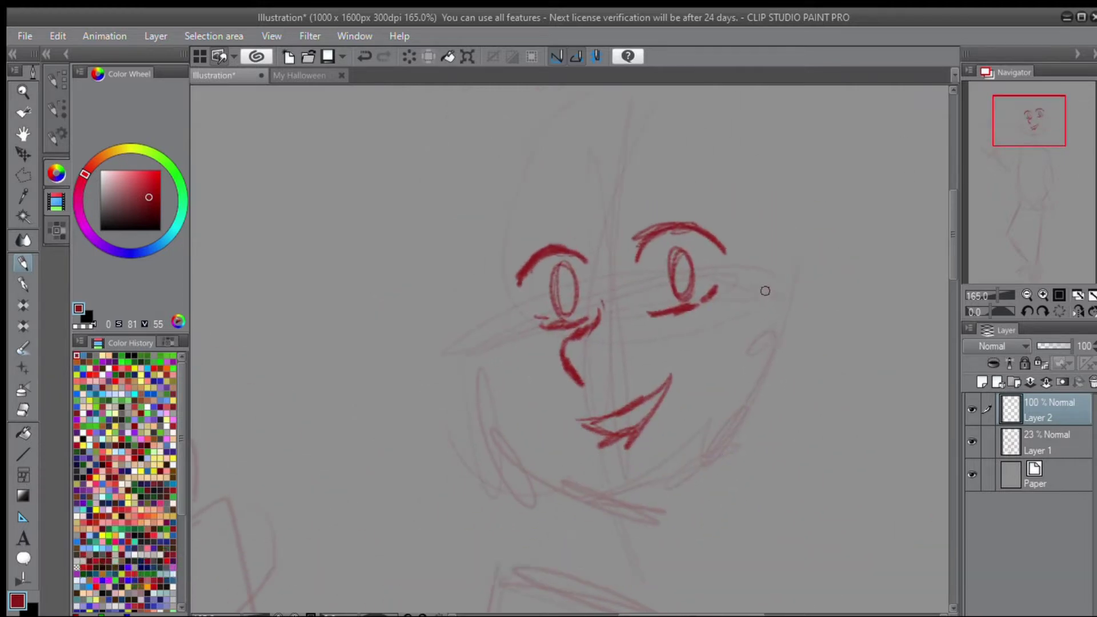
mouse_move(760, 287)
mouse_down()
mouse_move(786, 266)
mouse_move(807, 286)
mouse_move(799, 316)
mouse_move(810, 328)
mouse_move(770, 340)
mouse_move(806, 296)
mouse_up()
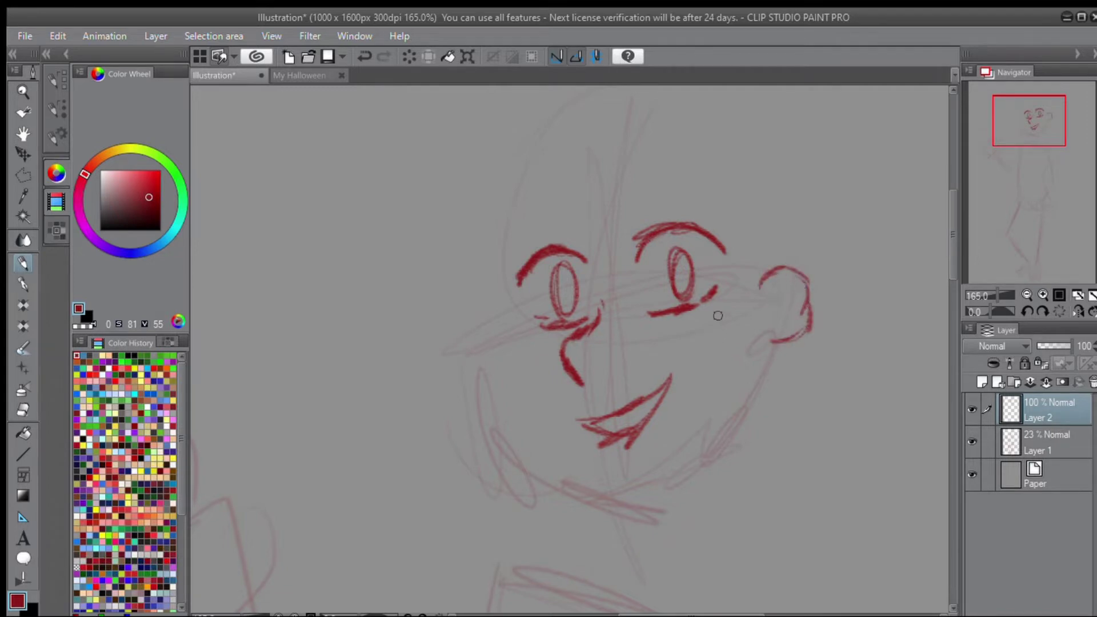
mouse_move(490, 262)
mouse_down()
mouse_move(505, 311)
mouse_move(503, 389)
mouse_up()
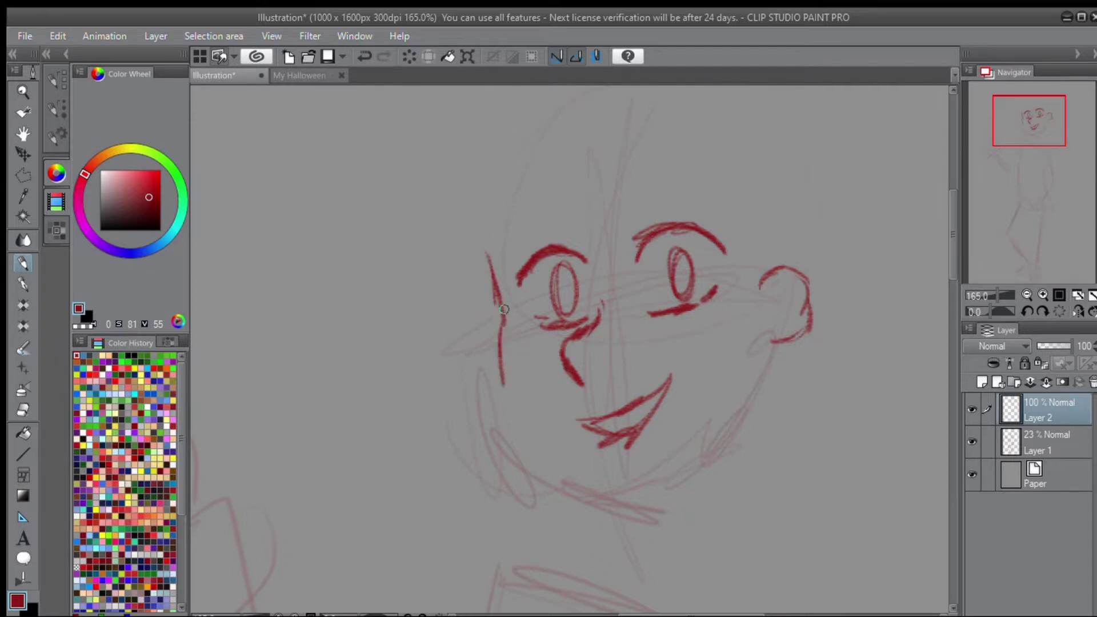
mouse_move(504, 309)
mouse_down()
mouse_move(486, 279)
mouse_move(494, 224)
mouse_move(499, 362)
mouse_move(518, 418)
mouse_move(567, 469)
mouse_move(660, 481)
mouse_up()
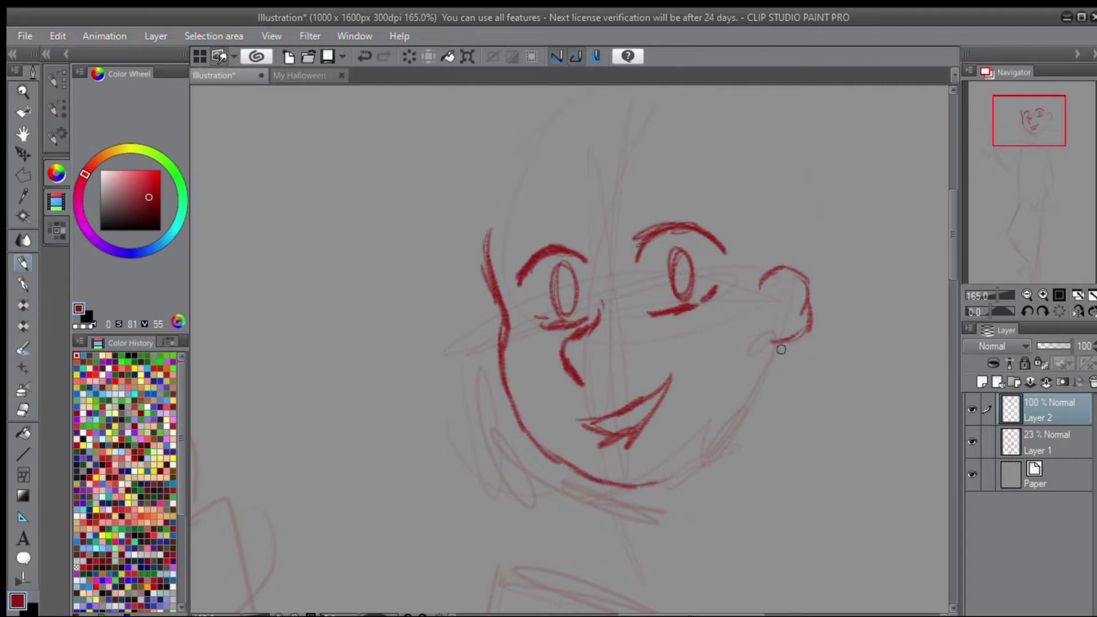
mouse_move(782, 350)
mouse_down()
mouse_move(760, 424)
mouse_move(775, 500)
mouse_up()
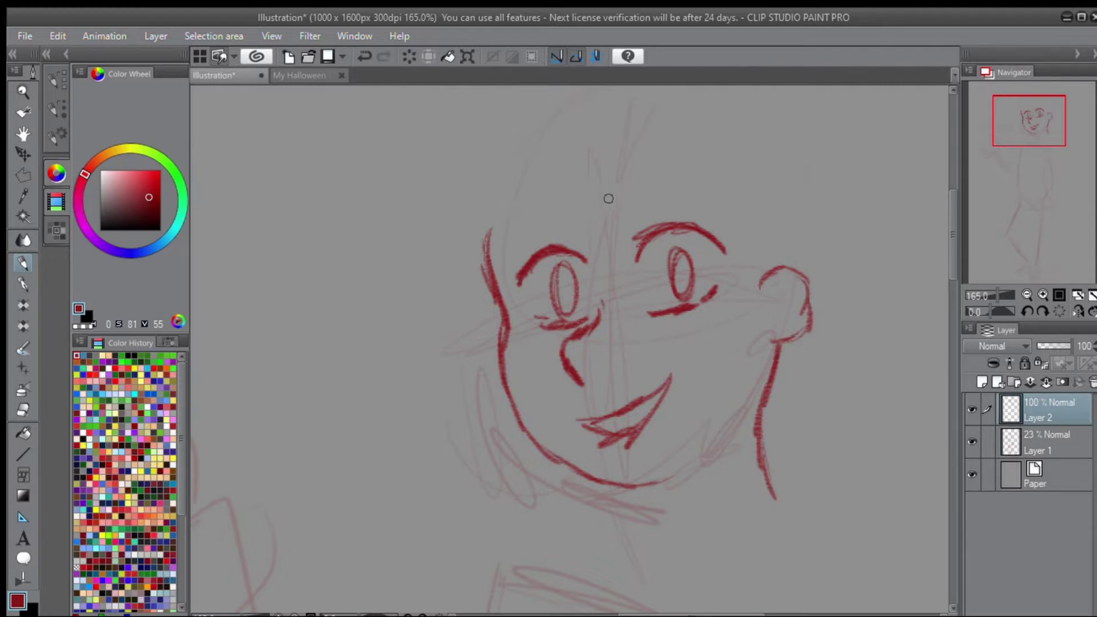
- Sketch short hairline strokes across the forehead and temple, plus the angular sideburn in front of the ear
mouse_move(612, 191)
mouse_down()
mouse_move(629, 144)
mouse_move(614, 130)
mouse_up()
drag(576, 189, 582, 138)
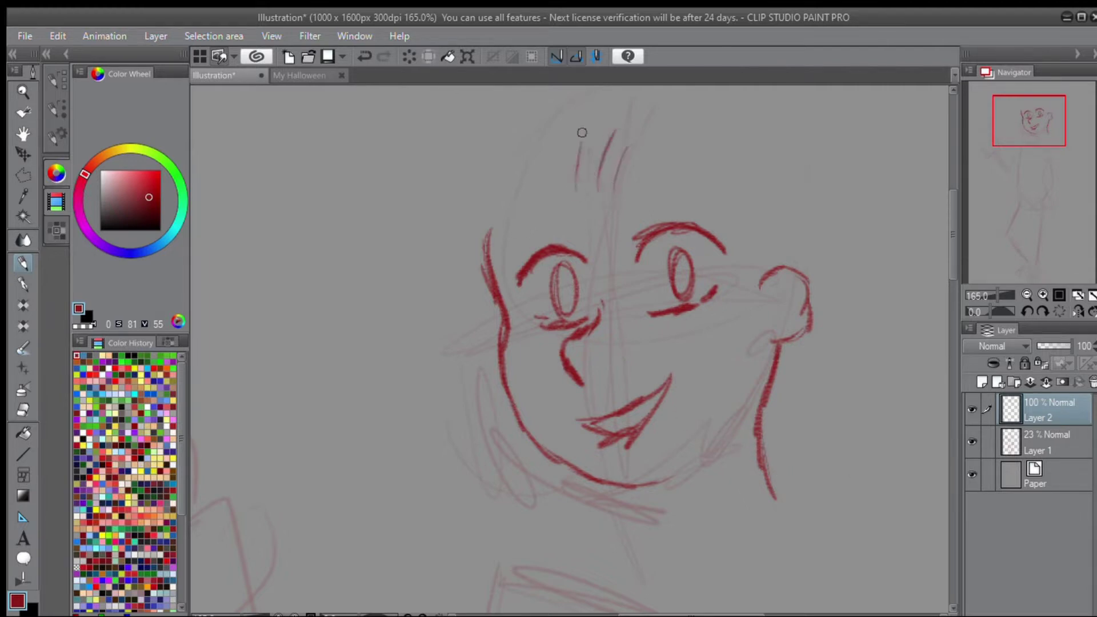
drag(552, 203, 535, 149)
drag(517, 203, 516, 151)
mouse_move(507, 240)
mouse_down()
mouse_move(486, 178)
mouse_move(482, 202)
mouse_up()
drag(491, 274, 472, 196)
drag(479, 245, 489, 156)
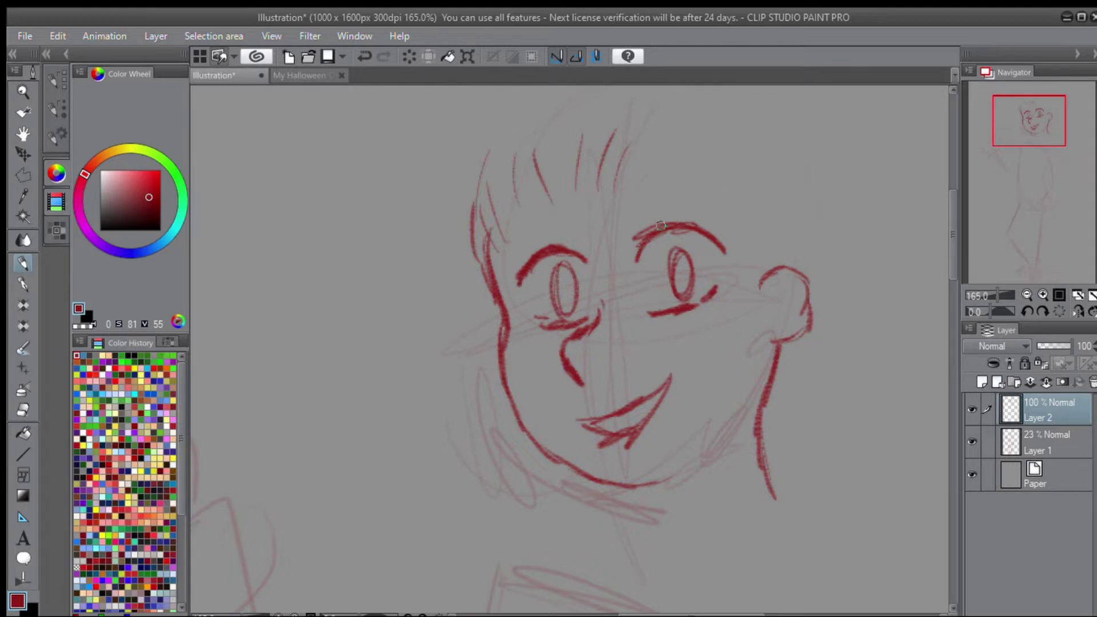
mouse_move(683, 184)
mouse_down()
mouse_move(713, 165)
mouse_move(738, 176)
mouse_up()
mouse_move(741, 235)
mouse_down()
mouse_move(797, 224)
mouse_move(748, 268)
mouse_move(742, 321)
mouse_move(759, 285)
mouse_up()
drag(798, 230, 804, 270)
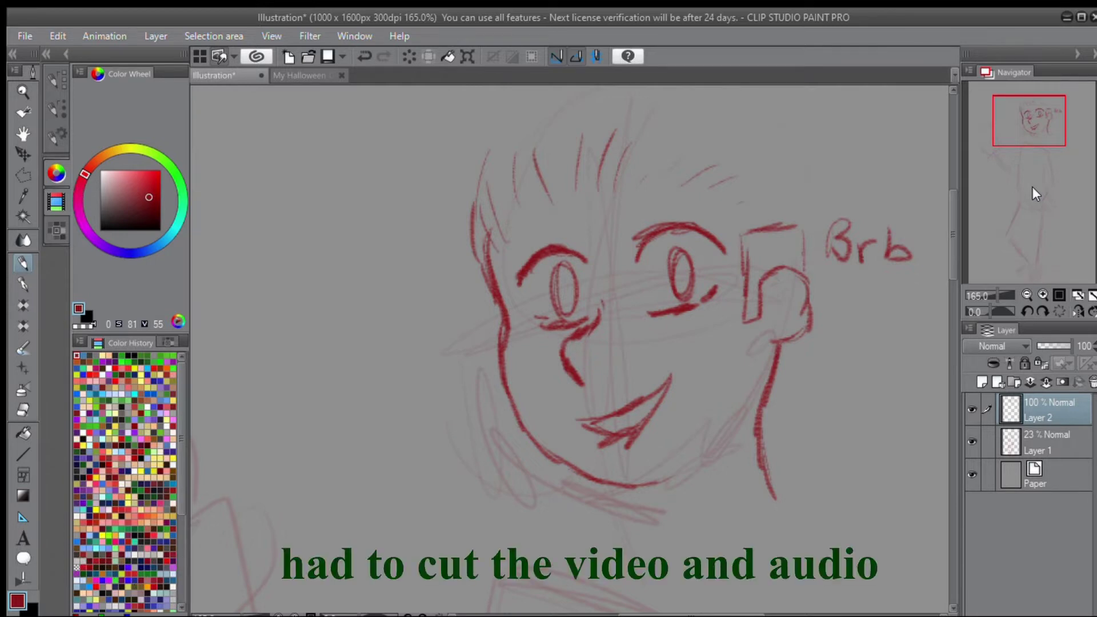
- Outline the rounded top and back of the head from the left temple to above the ear
drag(571, 257, 428, 372)
drag(373, 237, 574, 228)
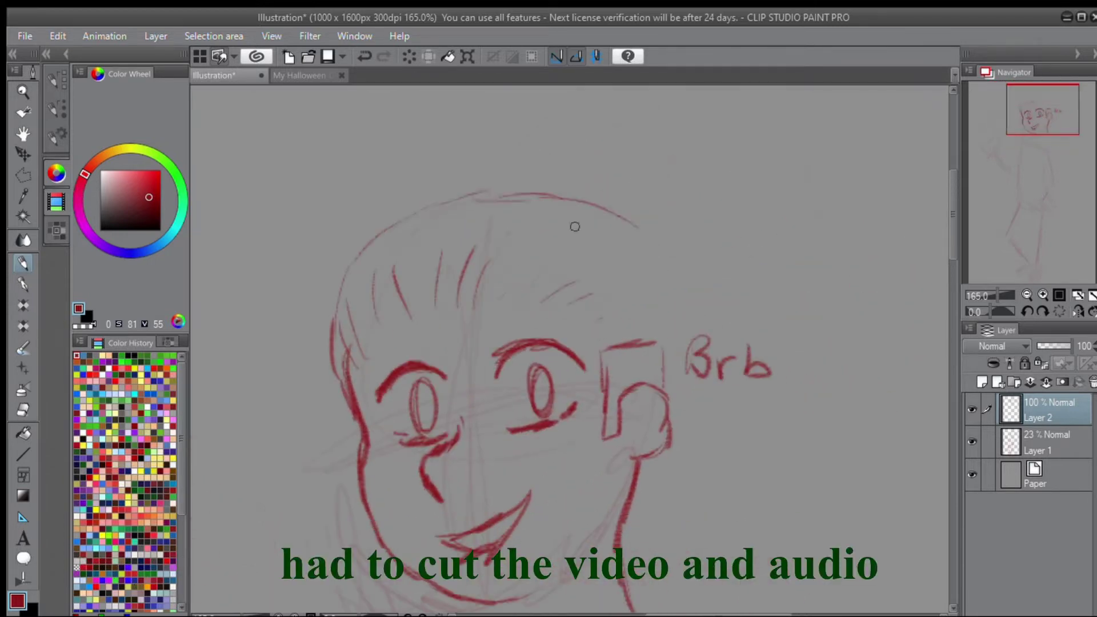
drag(337, 388, 637, 226)
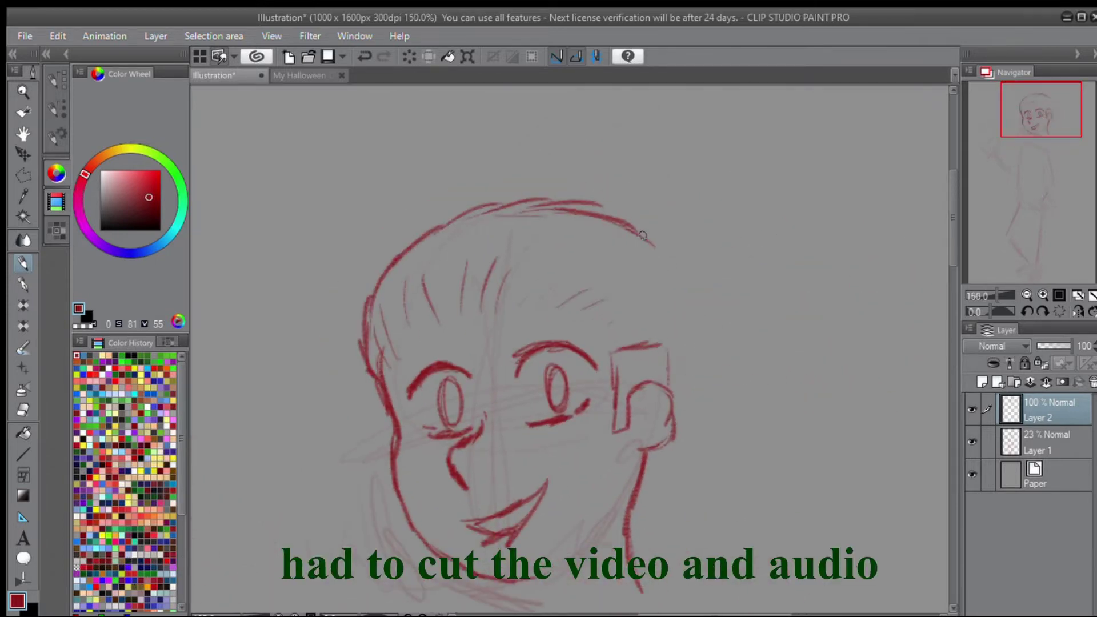
drag(648, 240, 680, 312)
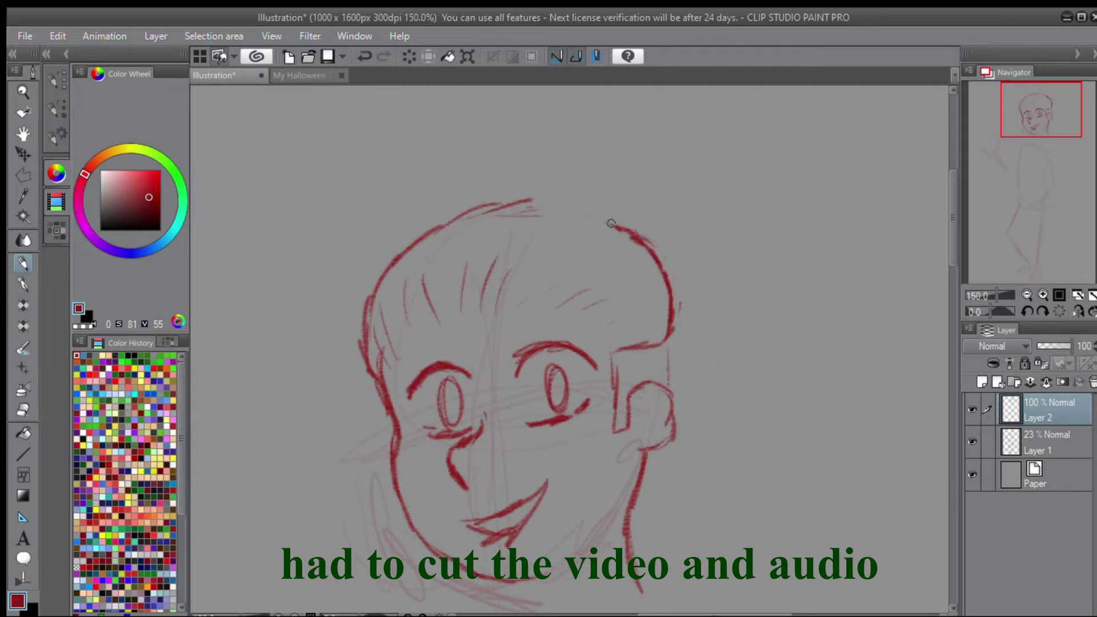
mouse_move(617, 222)
mouse_down()
mouse_move(419, 236)
mouse_move(370, 327)
mouse_up()
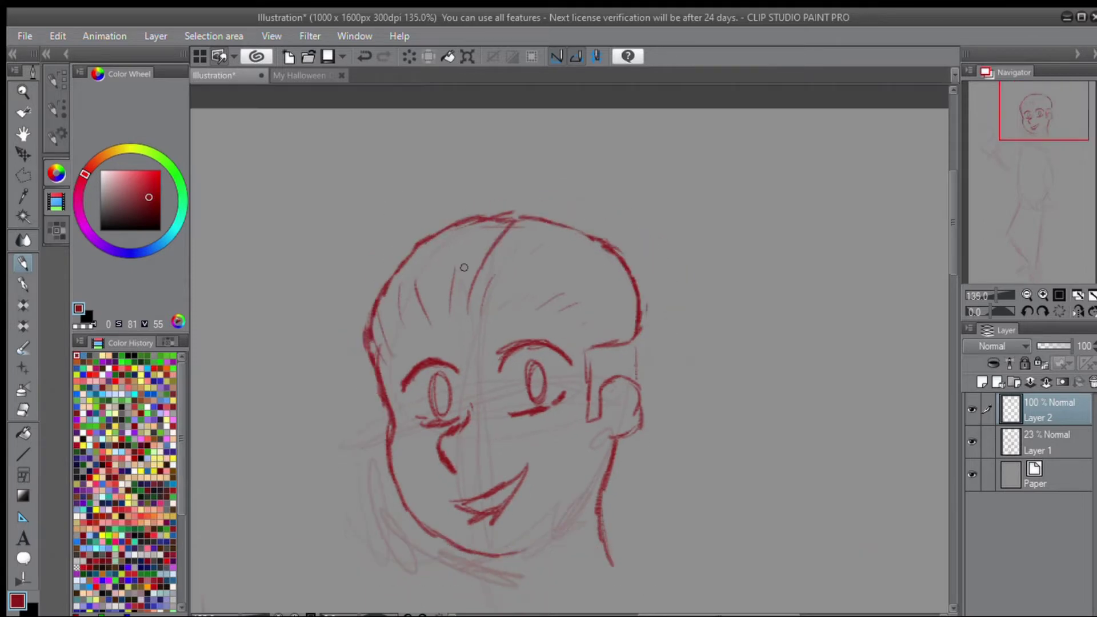
- Draw swept-back hair strands running from the head outline toward the forehead hairline
drag(492, 231, 455, 274)
drag(575, 243, 517, 286)
drag(617, 274, 563, 297)
drag(635, 303, 593, 323)
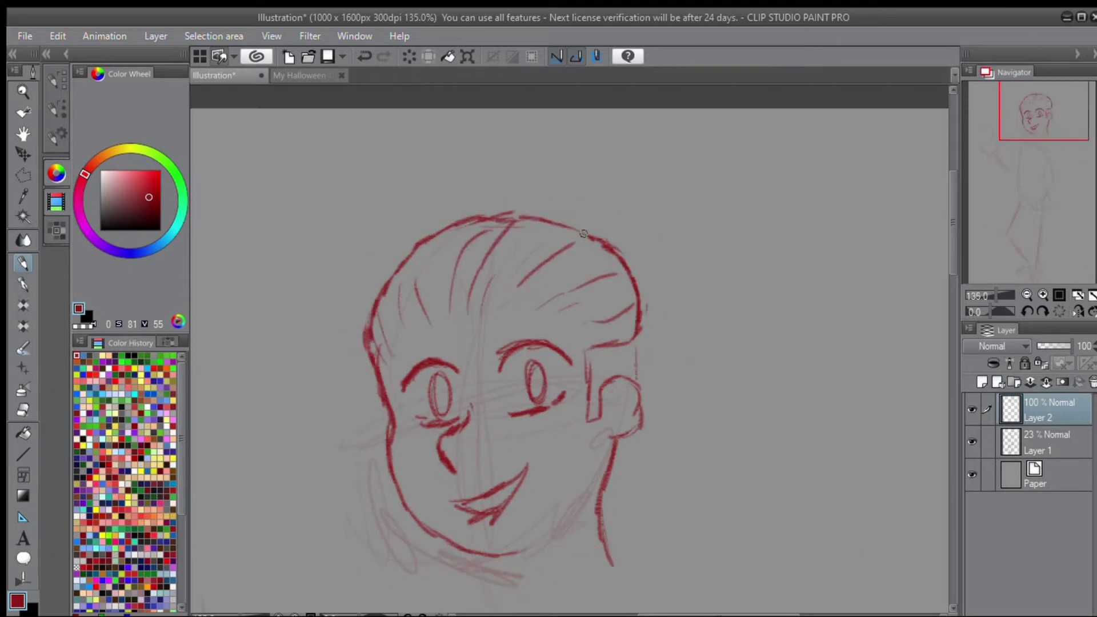
- Draw the spiky ponytail contour behind the head and add an eyebrow above the right-hand eye
drag(584, 231, 683, 275)
mouse_move(686, 280)
mouse_down()
mouse_move(709, 403)
mouse_move(648, 491)
mouse_up()
drag(648, 493, 608, 547)
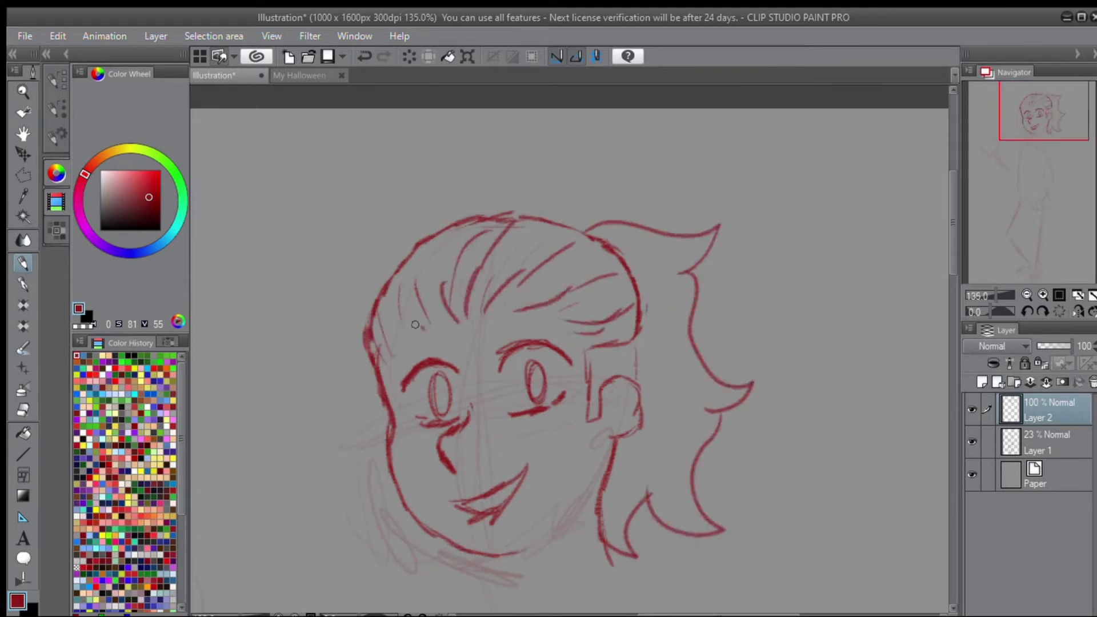
drag(499, 316, 561, 324)
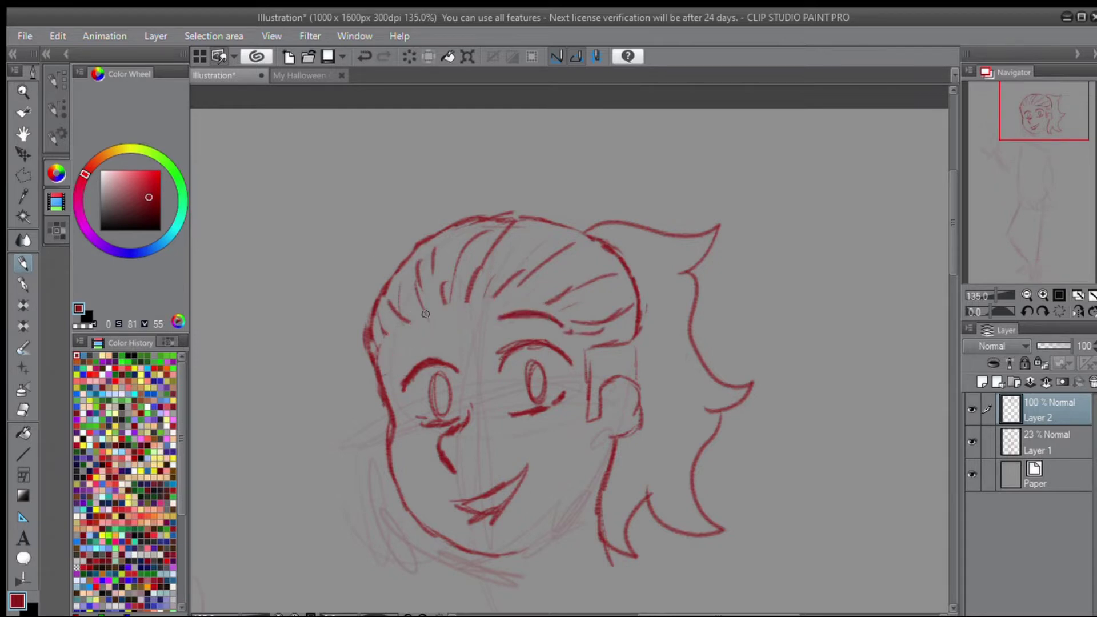
- Sketch the neck and shoulder lines, the left chest contour and a short curve under the bust
scroll(855, 237, down, 5)
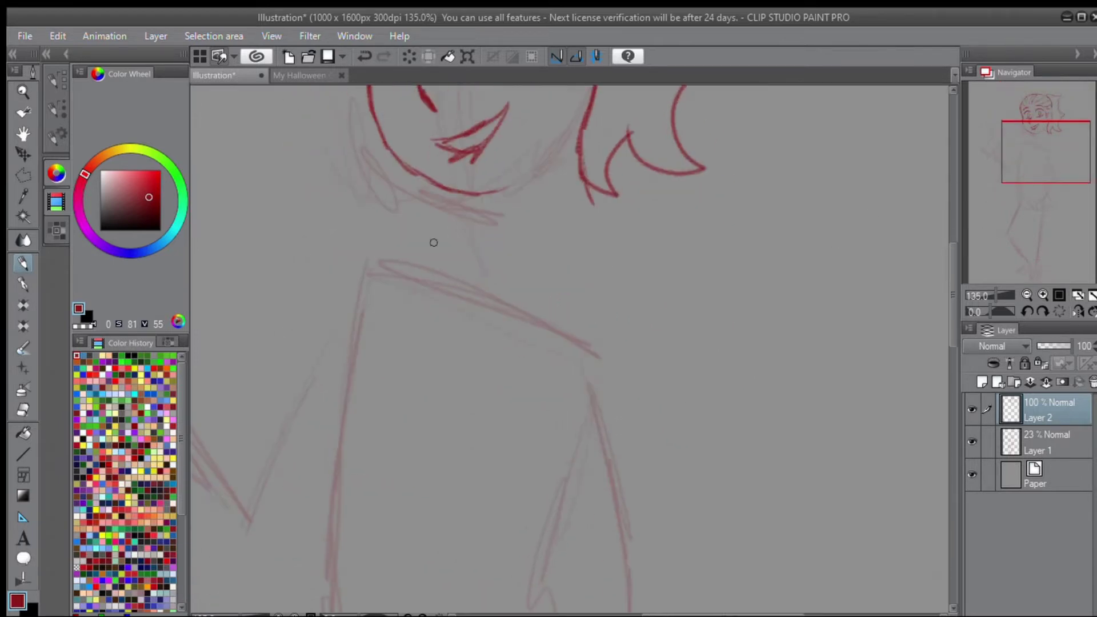
mouse_move(579, 132)
mouse_down()
mouse_move(606, 240)
mouse_move(658, 290)
mouse_up()
drag(462, 203, 366, 236)
mouse_move(375, 284)
mouse_down()
mouse_move(320, 366)
mouse_move(330, 522)
mouse_up()
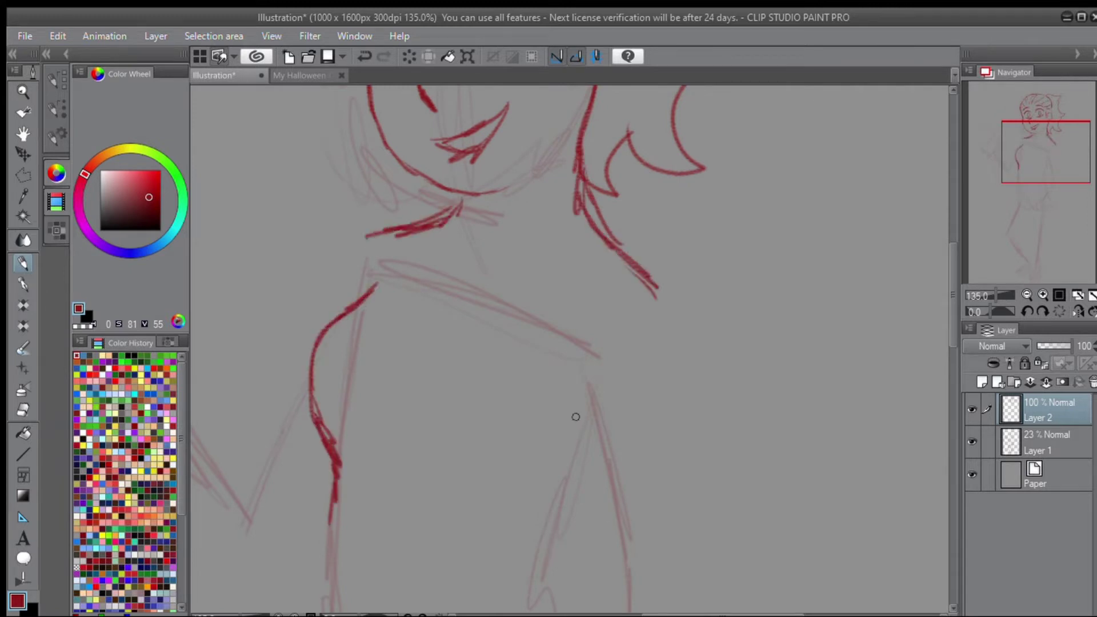
mouse_move(484, 493)
mouse_down()
mouse_move(544, 492)
mouse_move(493, 385)
mouse_up()
drag(649, 283, 652, 329)
drag(651, 284, 653, 330)
mouse_move(695, 329)
mouse_down()
mouse_move(714, 298)
mouse_move(756, 328)
mouse_up()
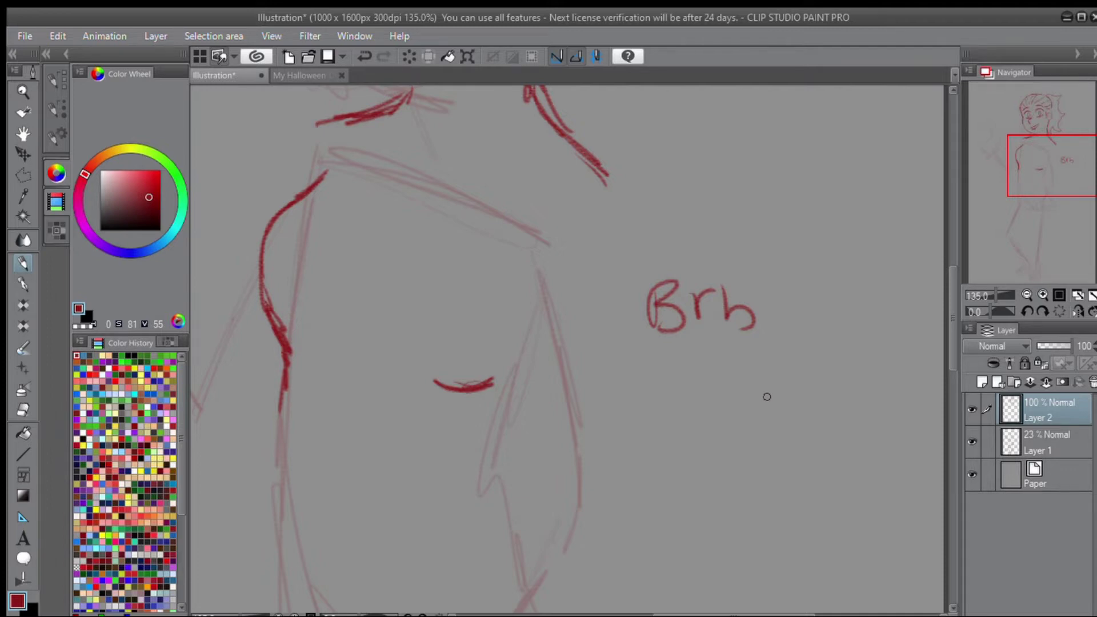
mouse_move(657, 303)
mouse_down()
mouse_move(661, 255)
mouse_move(688, 255)
mouse_move(764, 326)
mouse_up()
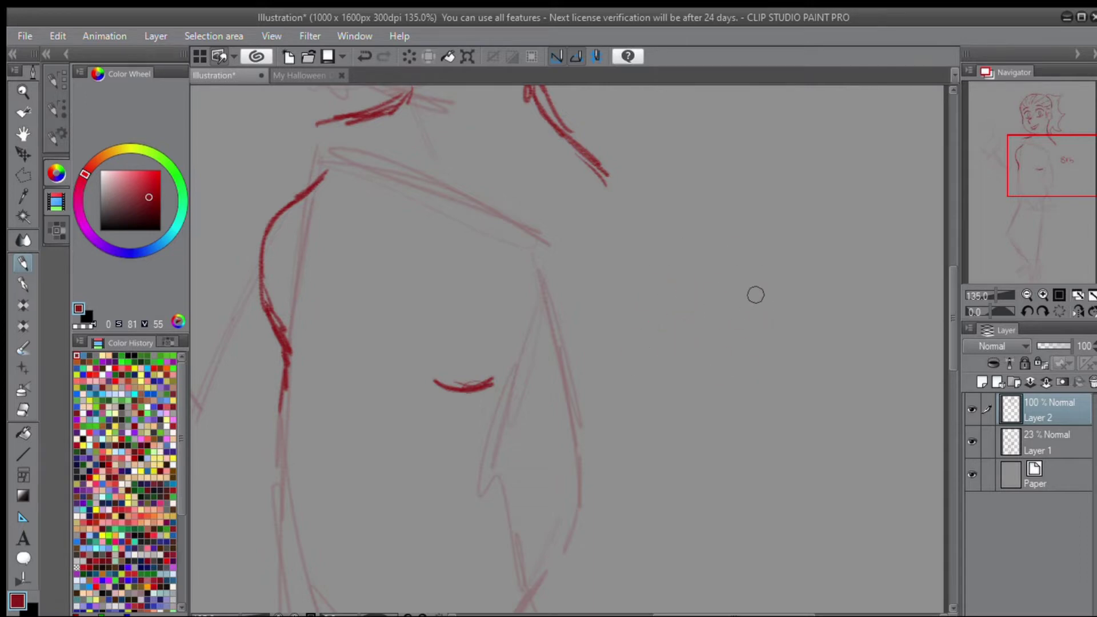
- Outline the torso's left side down to the hip and its right side in at the waist and out to the hip
scroll(754, 297, down, 1)
drag(1047, 171, 1000, 176)
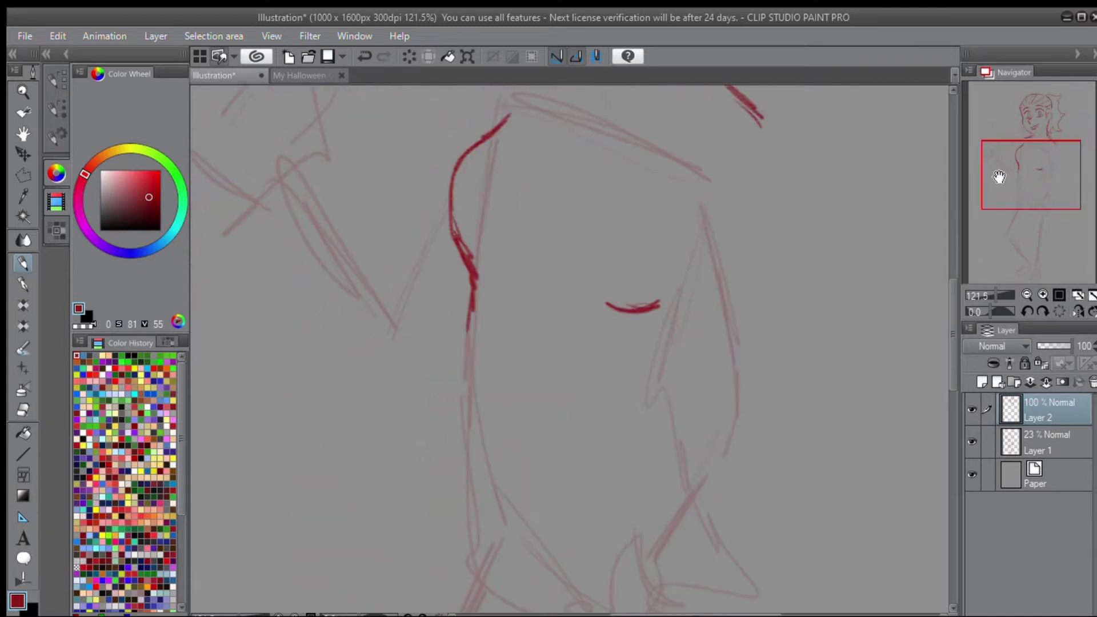
drag(475, 287, 472, 540)
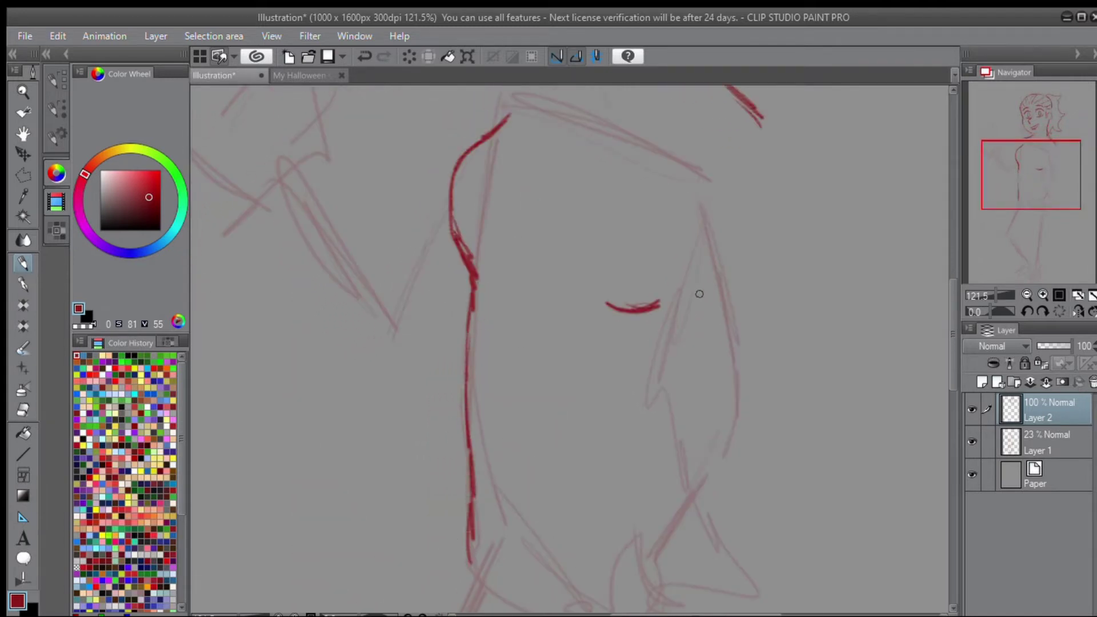
drag(710, 268, 651, 414)
drag(715, 276, 676, 360)
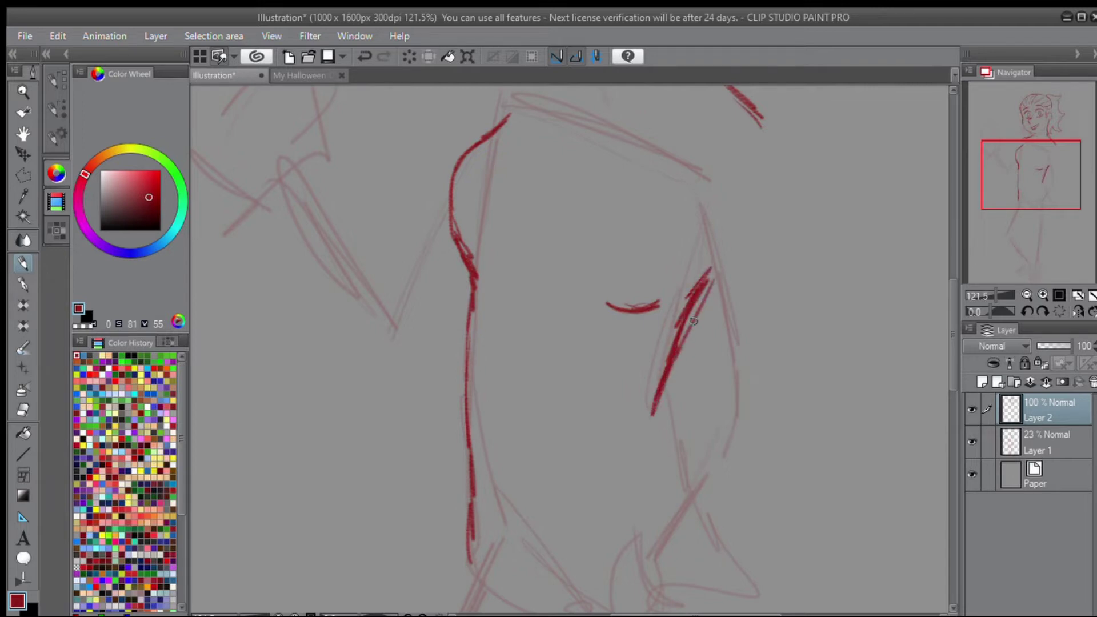
drag(706, 303, 654, 416)
mouse_move(665, 407)
mouse_down()
mouse_move(700, 484)
mouse_move(718, 585)
mouse_up()
mouse_move(663, 408)
mouse_down()
mouse_move(694, 449)
mouse_move(667, 412)
mouse_move(728, 564)
mouse_up()
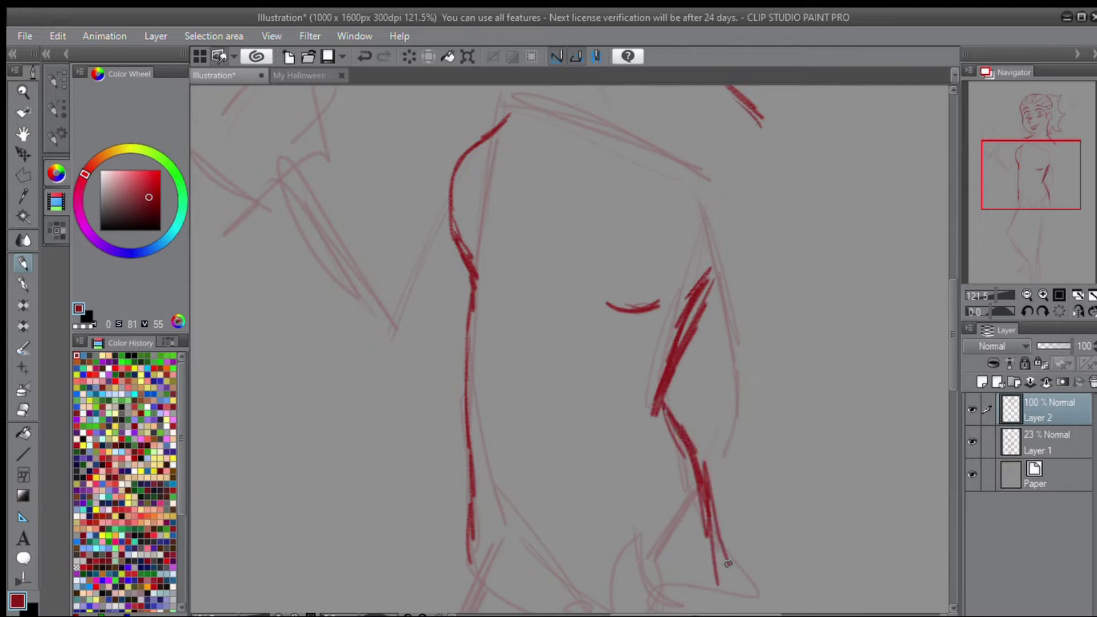
- Sketch the crotch curve and the outer contour of the right-hand hip and thigh down to the knee
mouse_move(995, 220)
mouse_down()
mouse_move(1034, 228)
mouse_move(1034, 216)
mouse_move(976, 220)
mouse_move(1068, 220)
mouse_up()
scroll(646, 326, down, 2)
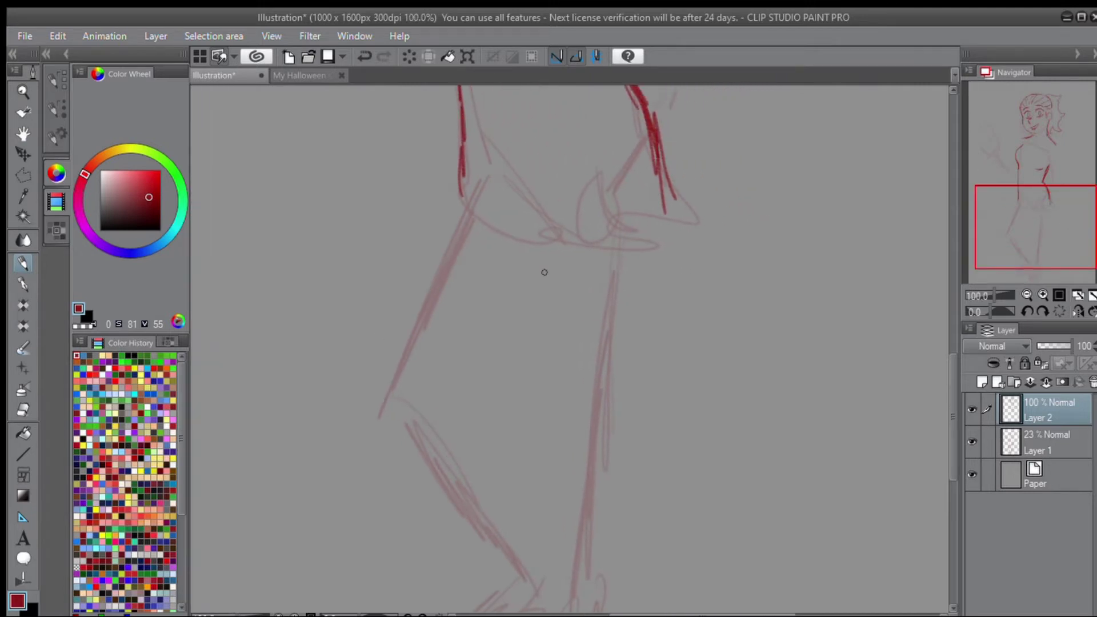
drag(521, 227, 585, 258)
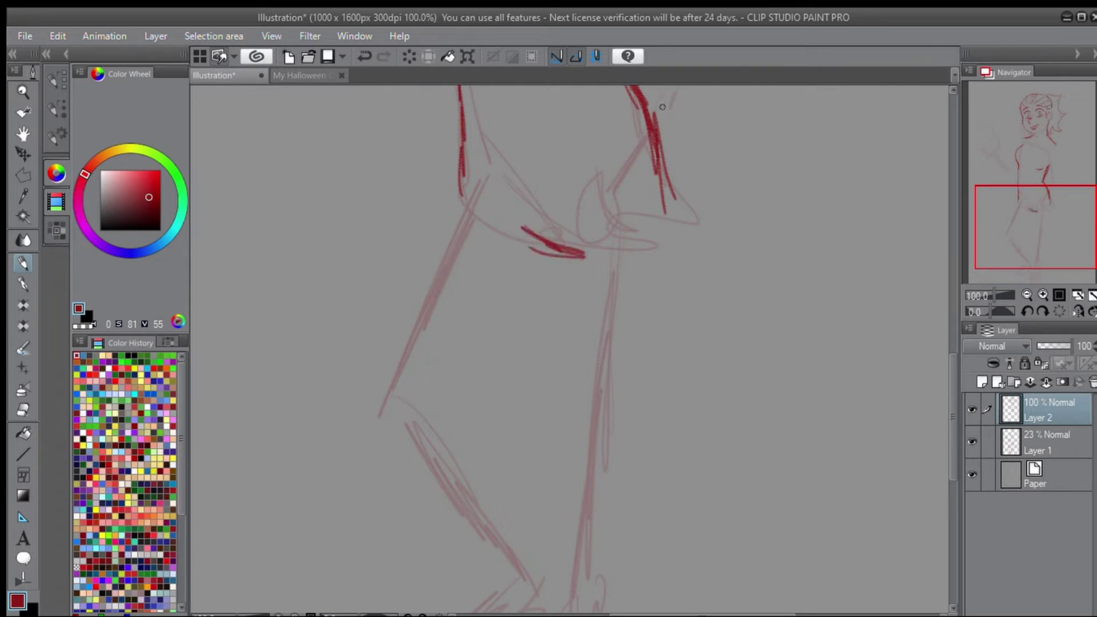
mouse_move(643, 106)
mouse_down()
mouse_move(670, 160)
mouse_move(676, 216)
mouse_move(644, 407)
mouse_move(625, 442)
mouse_up()
drag(648, 368, 622, 443)
drag(639, 400, 623, 445)
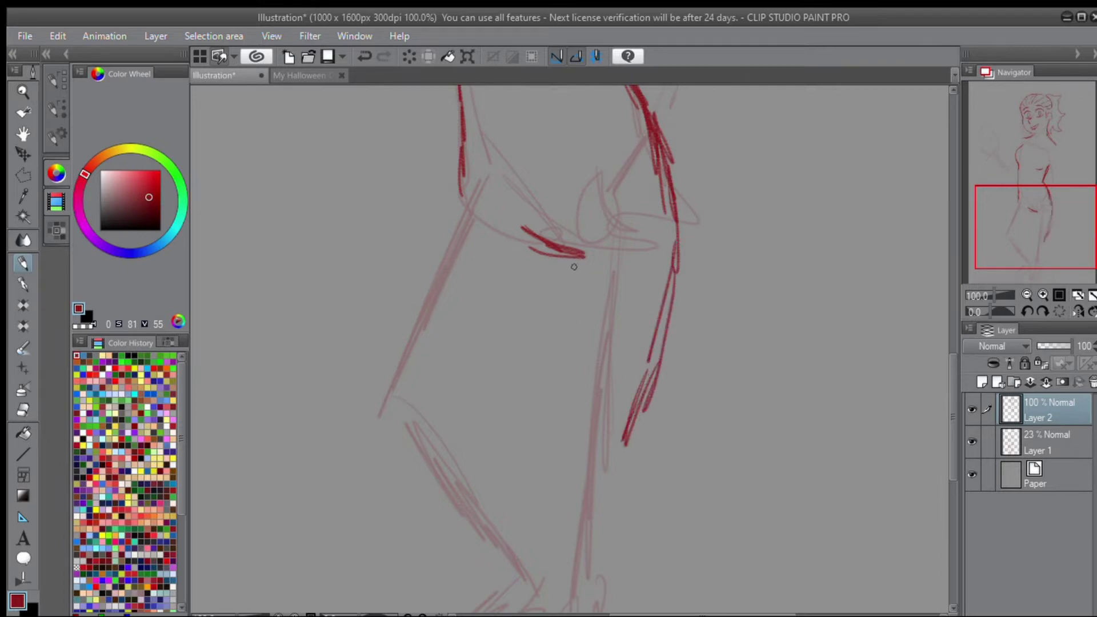
- Draw the right-hand leg's inner line and the bent left-hand leg's outer and inner contours, erasing the stray inner-thigh stroke
drag(574, 267, 560, 586)
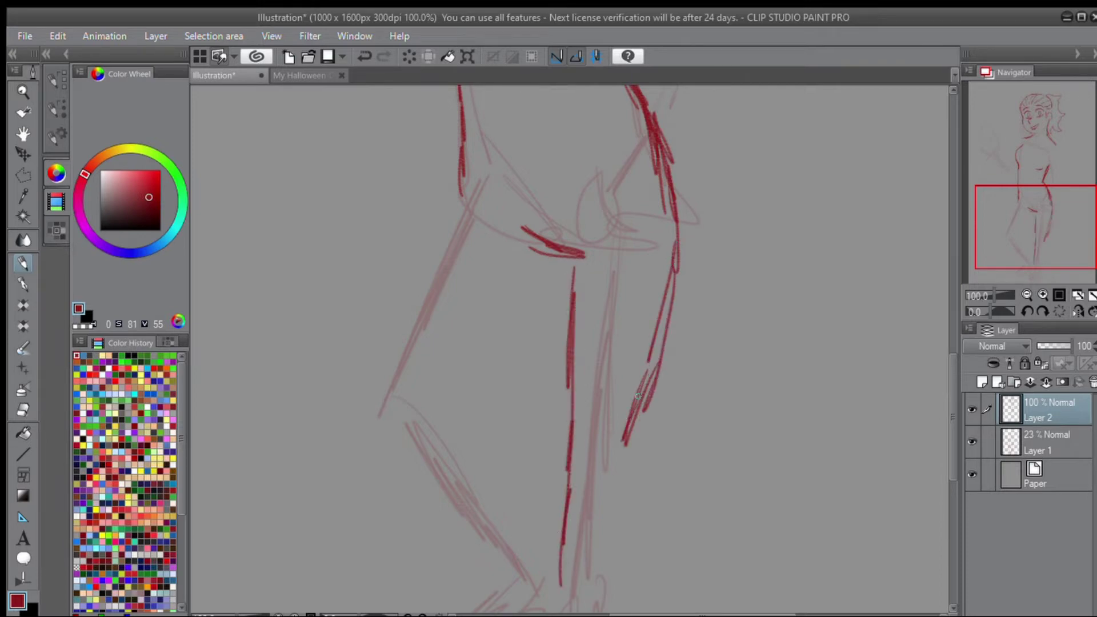
mouse_move(461, 174)
mouse_down()
mouse_move(423, 243)
mouse_move(369, 406)
mouse_move(425, 503)
mouse_move(496, 569)
mouse_up()
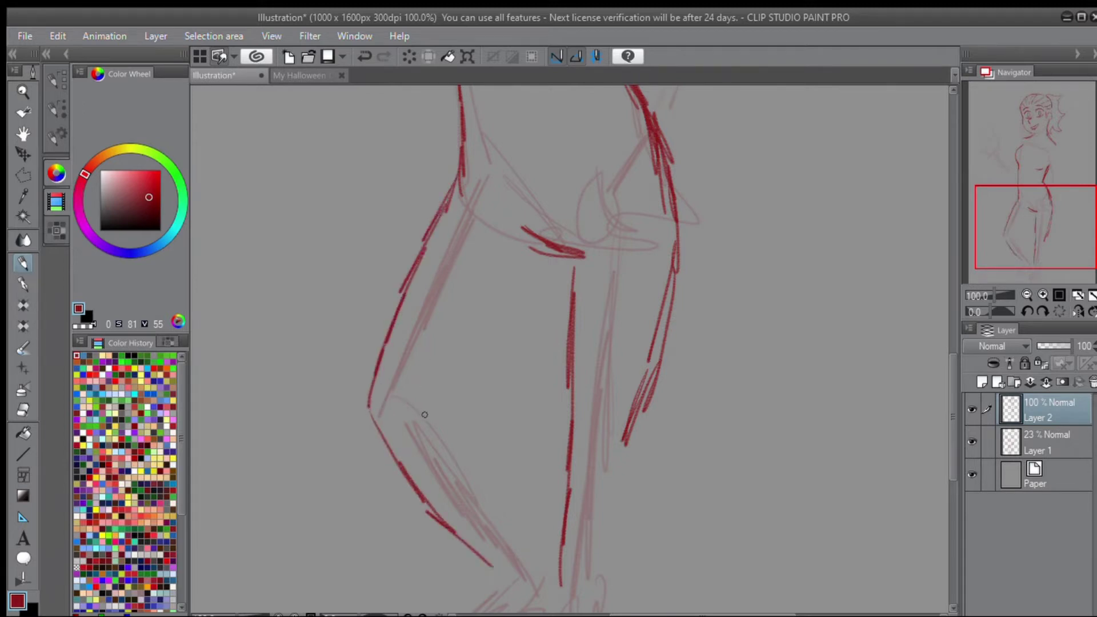
drag(428, 412, 482, 327)
drag(537, 267, 438, 420)
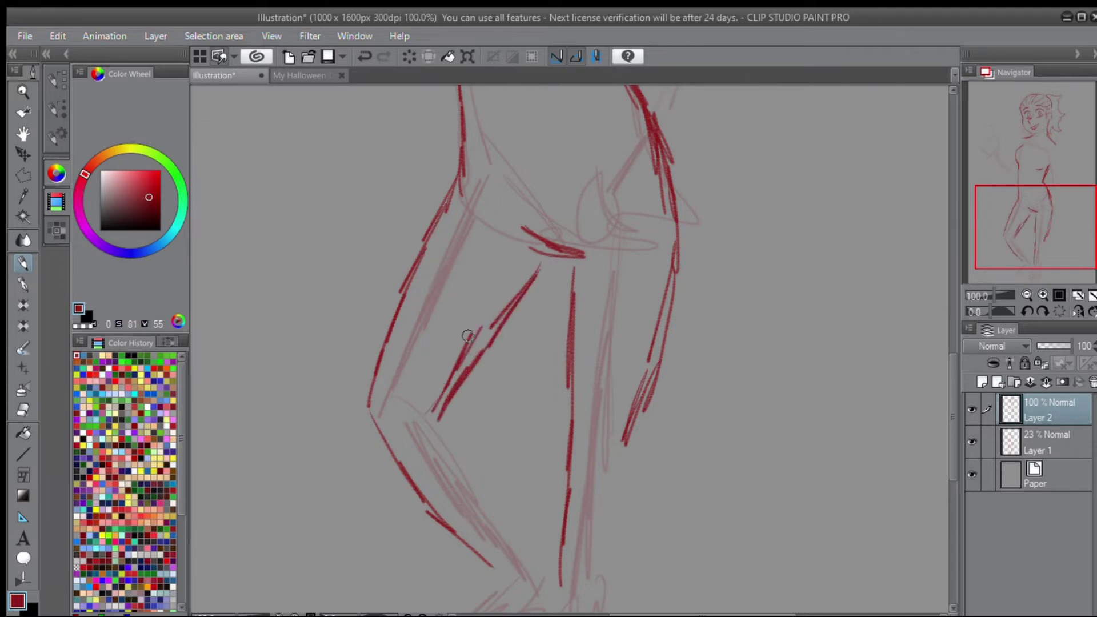
drag(479, 329, 431, 412)
- Redraw the right-hand leg's inner thigh line slightly further left and erase the old stroke
scroll(459, 345, down, 1)
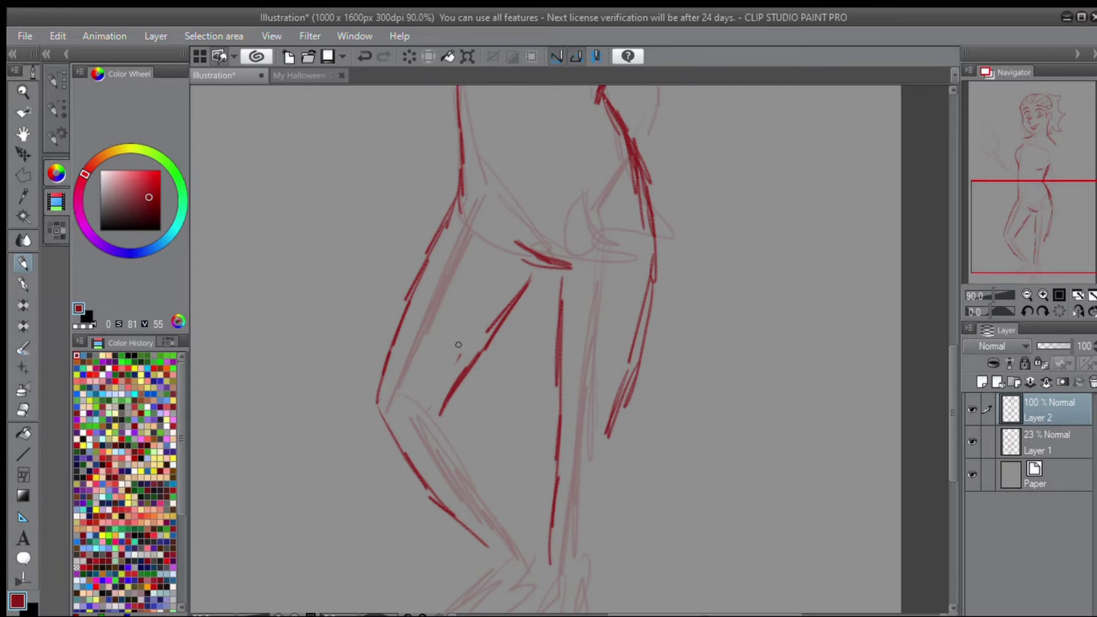
drag(543, 279, 552, 474)
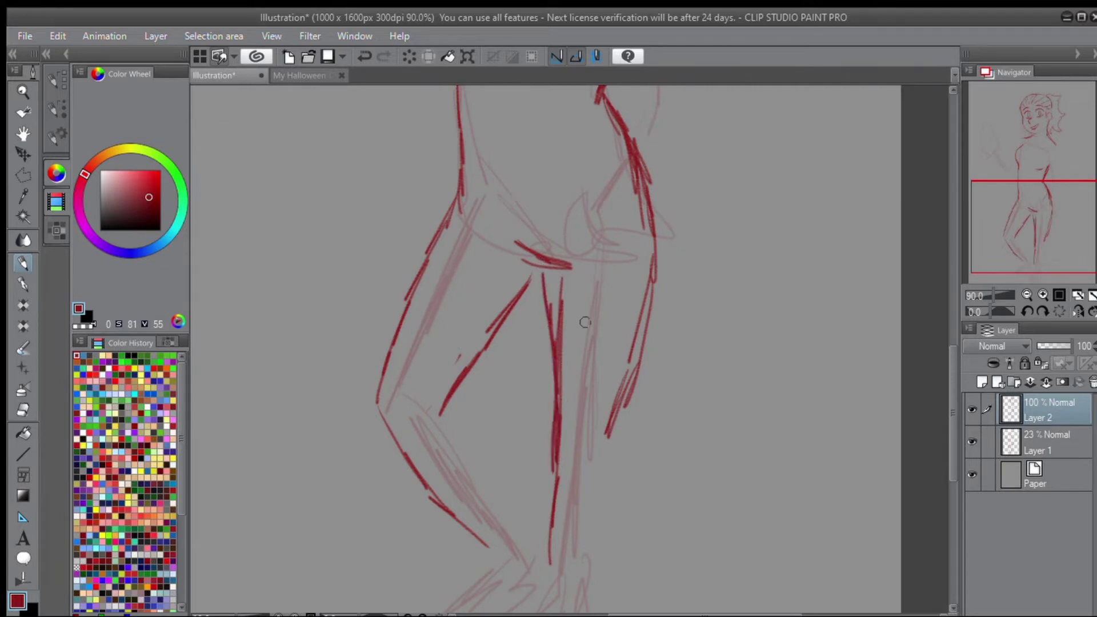
drag(563, 279, 568, 474)
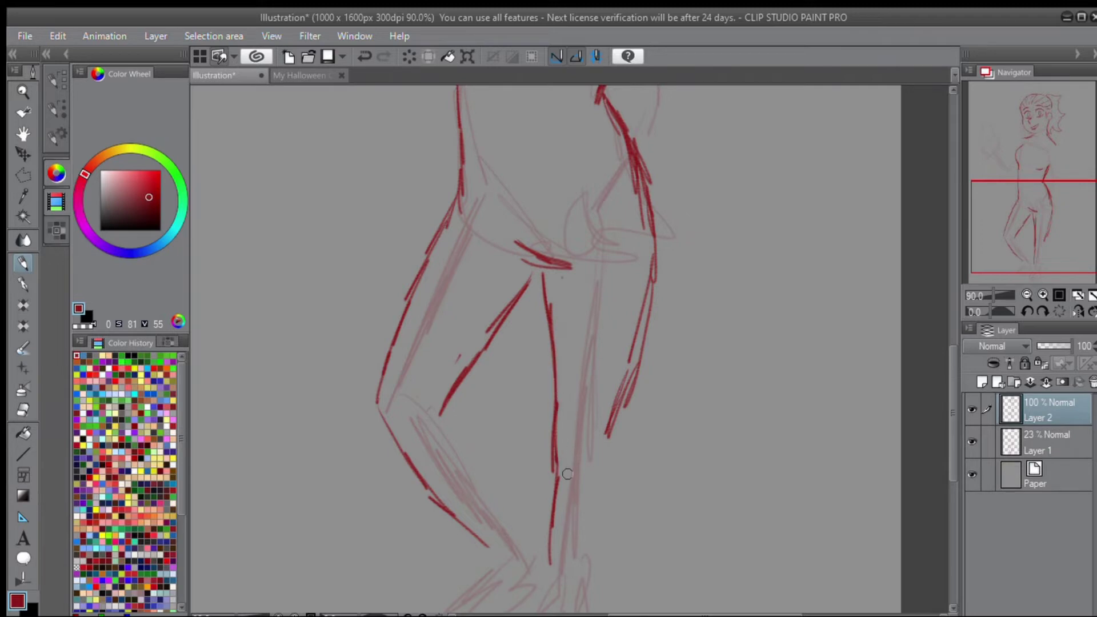
- Outline the right-hand leg's outer calf from the knee to the ankle and sketch the rounded foot below it
drag(1046, 201, 1048, 241)
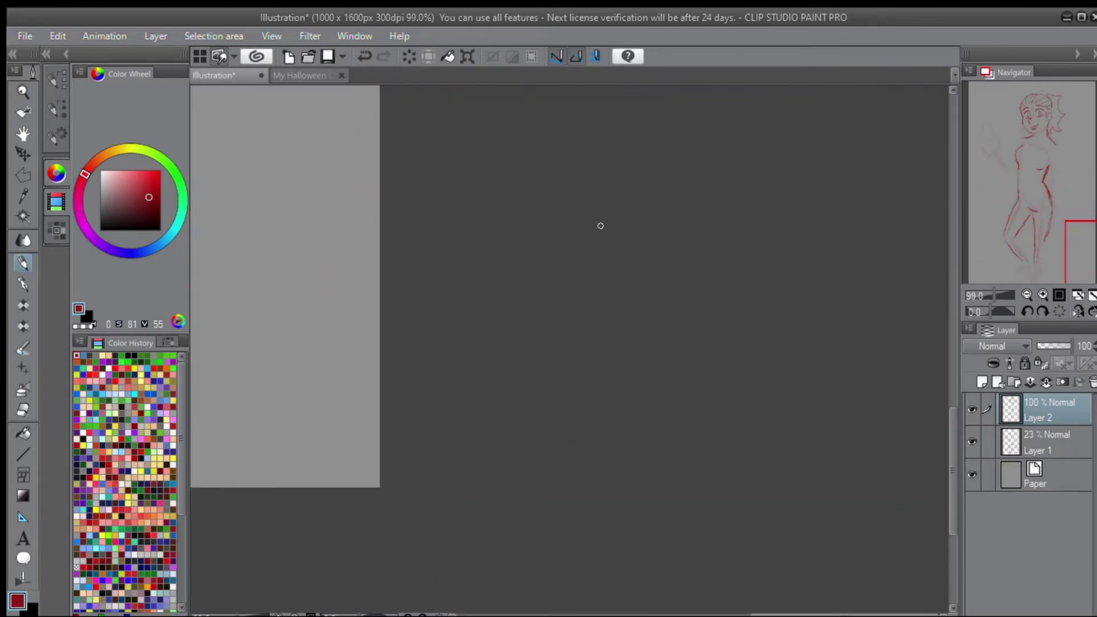
drag(1022, 204, 1043, 268)
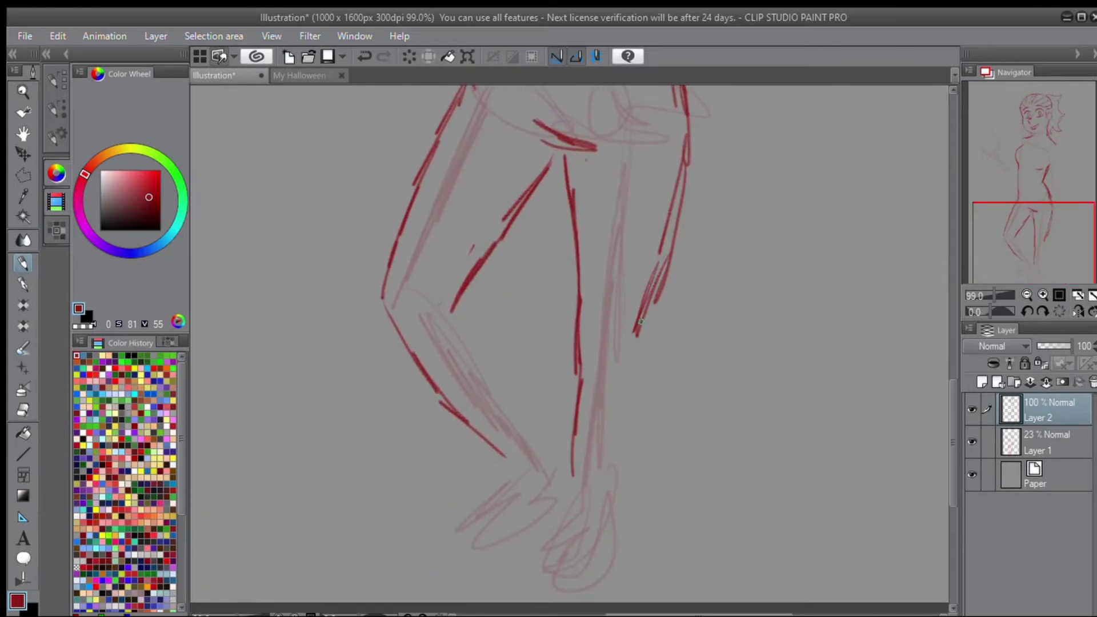
mouse_move(641, 321)
mouse_down()
mouse_move(650, 392)
mouse_move(617, 506)
mouse_up()
mouse_move(571, 477)
mouse_down()
mouse_move(523, 550)
mouse_move(559, 583)
mouse_move(579, 577)
mouse_up()
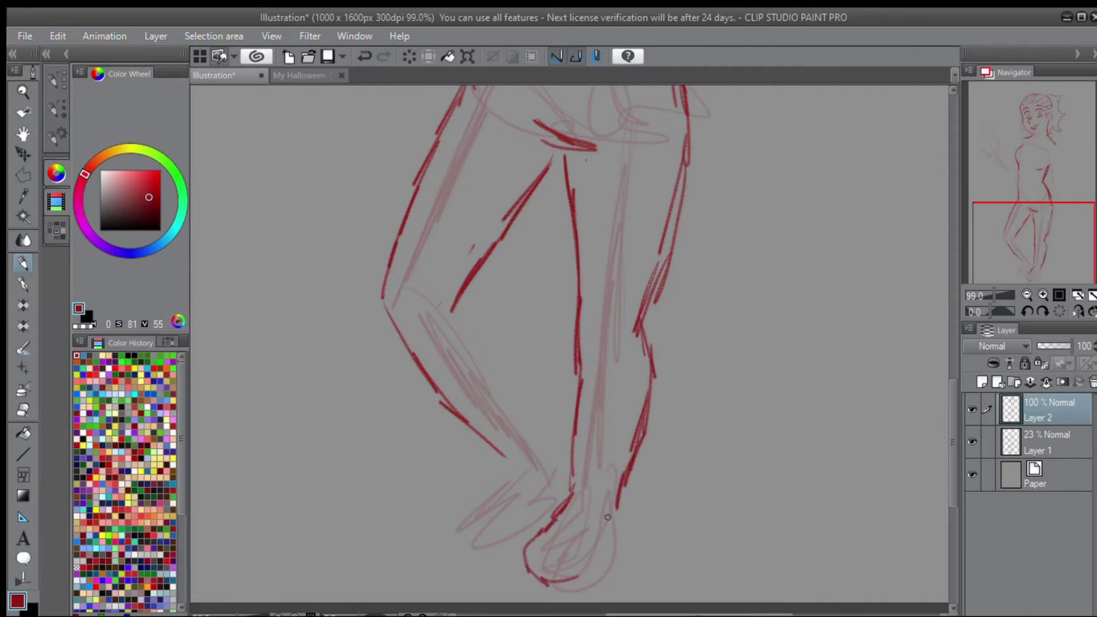
mouse_move(620, 514)
mouse_down()
mouse_move(594, 574)
mouse_move(548, 582)
mouse_up()
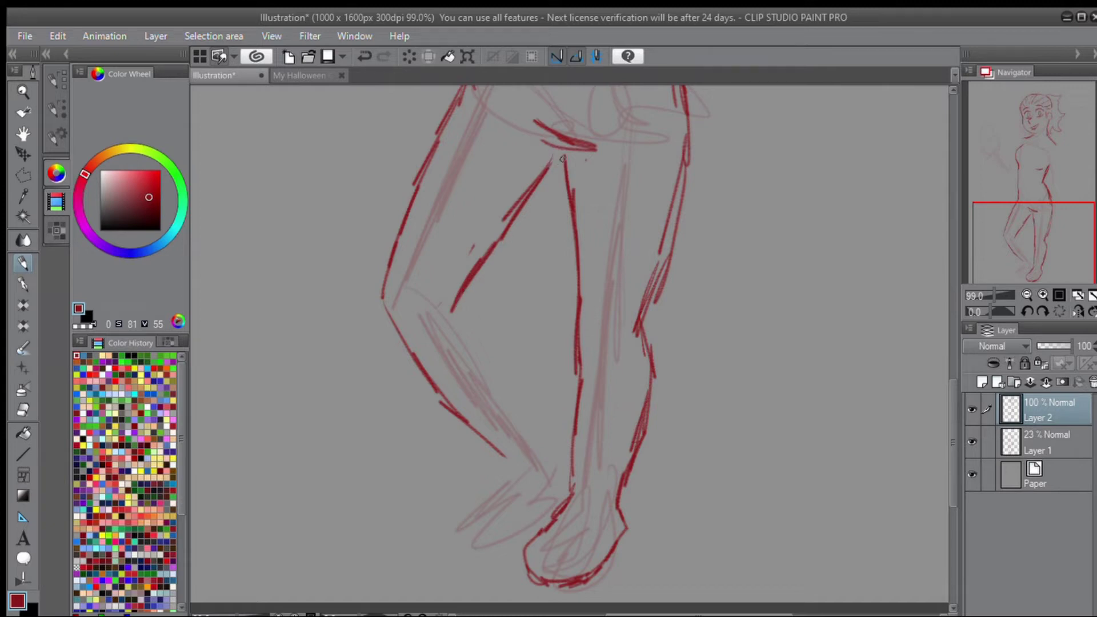
- Redraw the bent left-hand leg's inner thigh line so it meets the crotch, and erase the old stroke beside it
drag(562, 159, 454, 314)
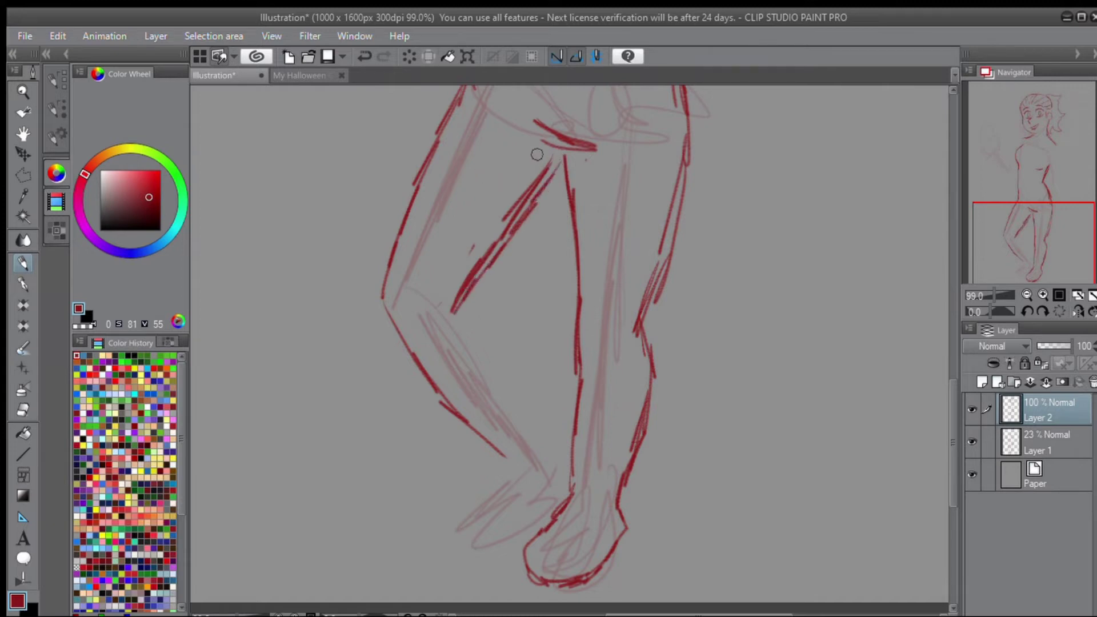
mouse_move(537, 154)
mouse_down()
mouse_move(545, 163)
mouse_move(533, 188)
mouse_move(469, 251)
mouse_move(510, 215)
mouse_up()
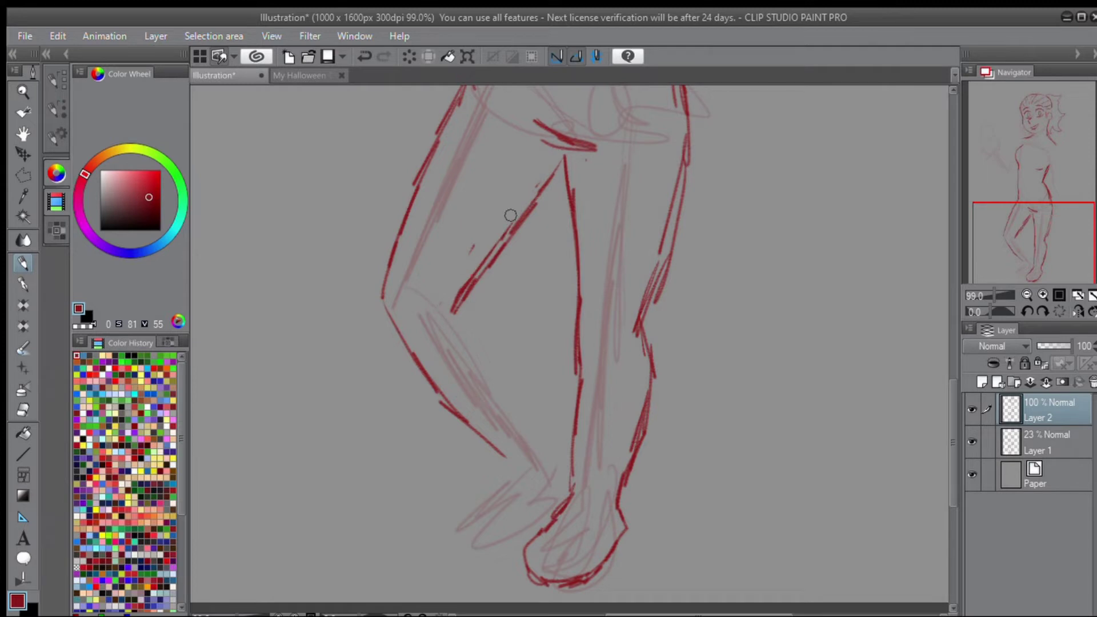
scroll(472, 246, down, 1)
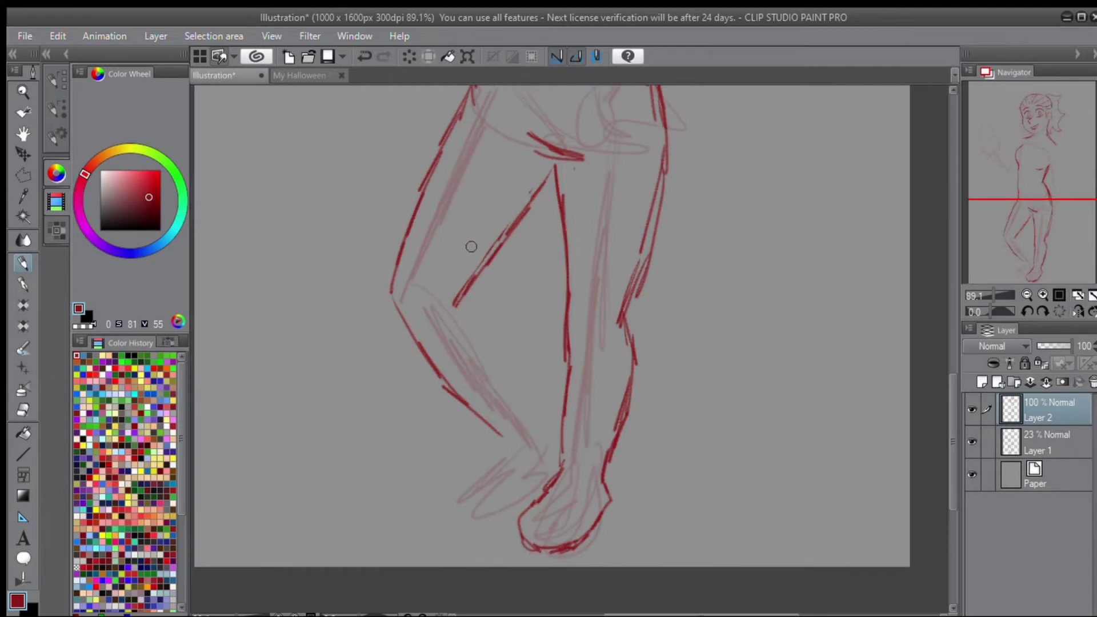
- Sketch the bent left-hand leg's inner calf from the knee to the ankle and outline its foot
mouse_move(467, 299)
mouse_down()
mouse_move(501, 329)
mouse_move(530, 400)
mouse_move(550, 477)
mouse_move(540, 486)
mouse_up()
mouse_move(506, 453)
mouse_down()
mouse_move(479, 508)
mouse_move(489, 520)
mouse_move(515, 517)
mouse_up()
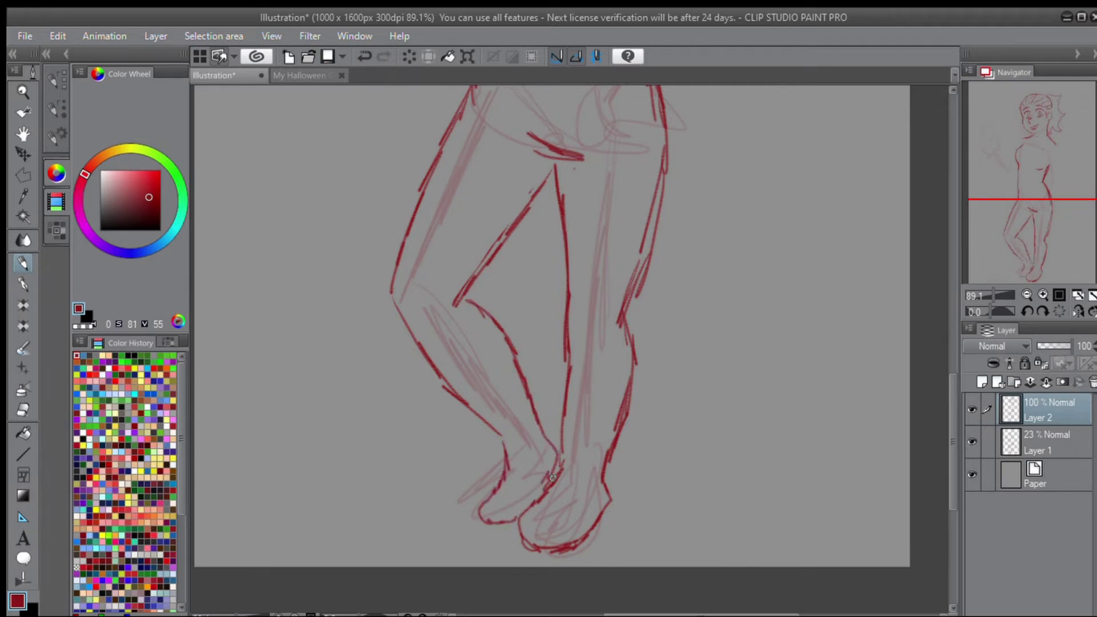
- Erase the upper part of the torso's left side line at chest height
mouse_move(975, 188)
mouse_down()
mouse_move(1028, 196)
mouse_move(1033, 145)
mouse_move(1025, 171)
mouse_move(989, 145)
mouse_up()
mouse_move(513, 319)
mouse_down()
mouse_move(504, 306)
mouse_move(487, 354)
mouse_move(498, 380)
mouse_up()
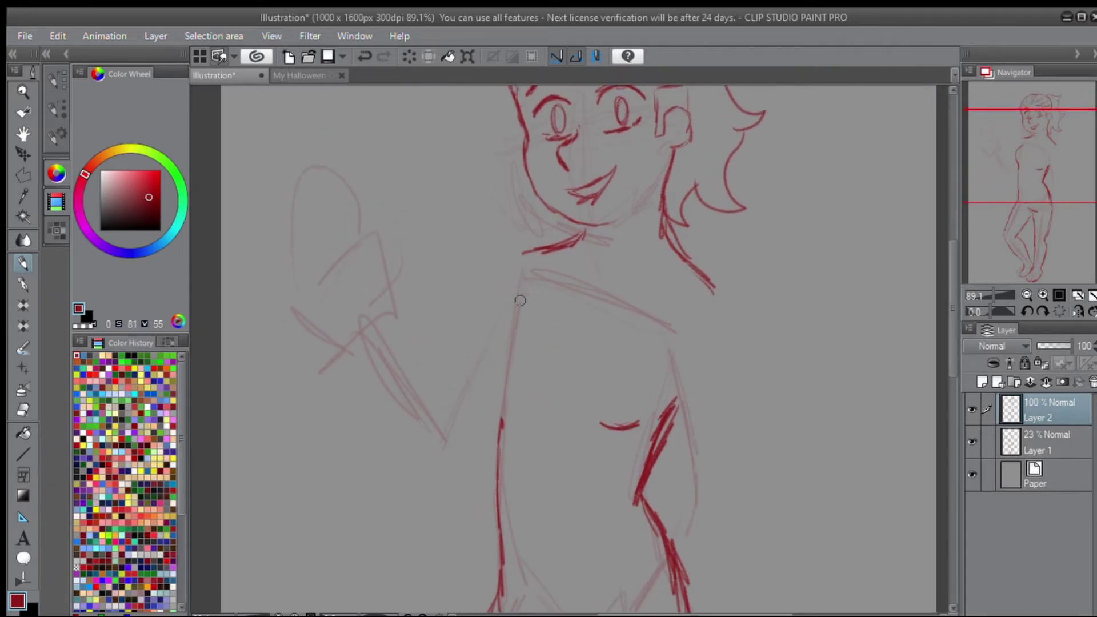
scroll(519, 299, up, 1)
mouse_move(525, 292)
mouse_down()
mouse_move(465, 381)
mouse_move(507, 470)
mouse_move(479, 451)
mouse_move(471, 383)
mouse_move(501, 327)
mouse_up()
key(ctrl+z)
key(ctrl+z)
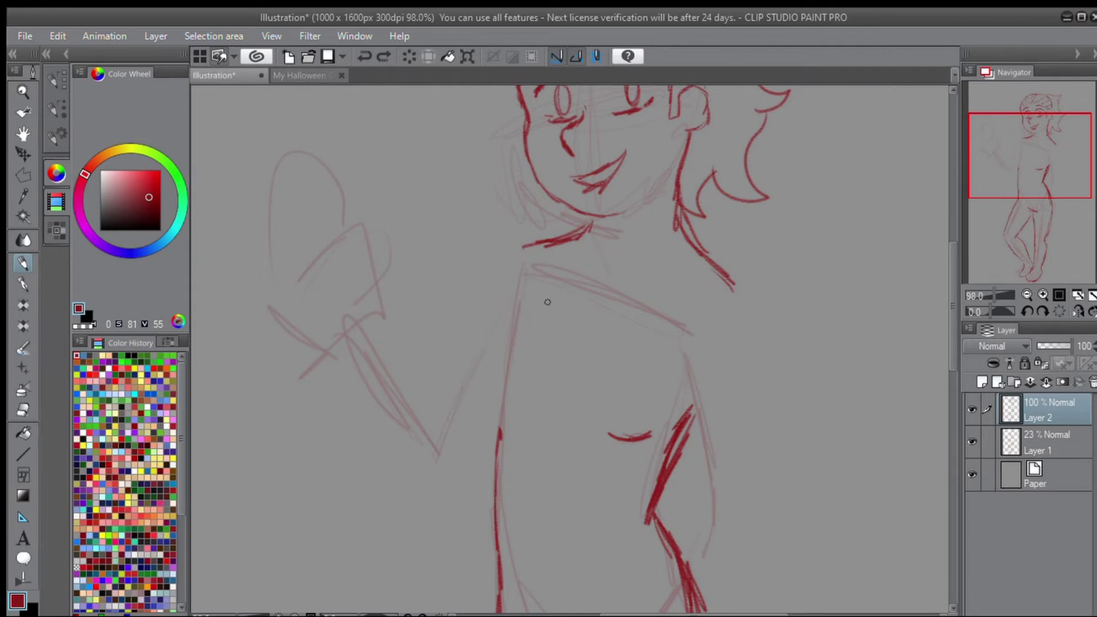
mouse_move(524, 299)
mouse_down()
mouse_move(475, 355)
mouse_move(462, 395)
mouse_move(492, 446)
mouse_up()
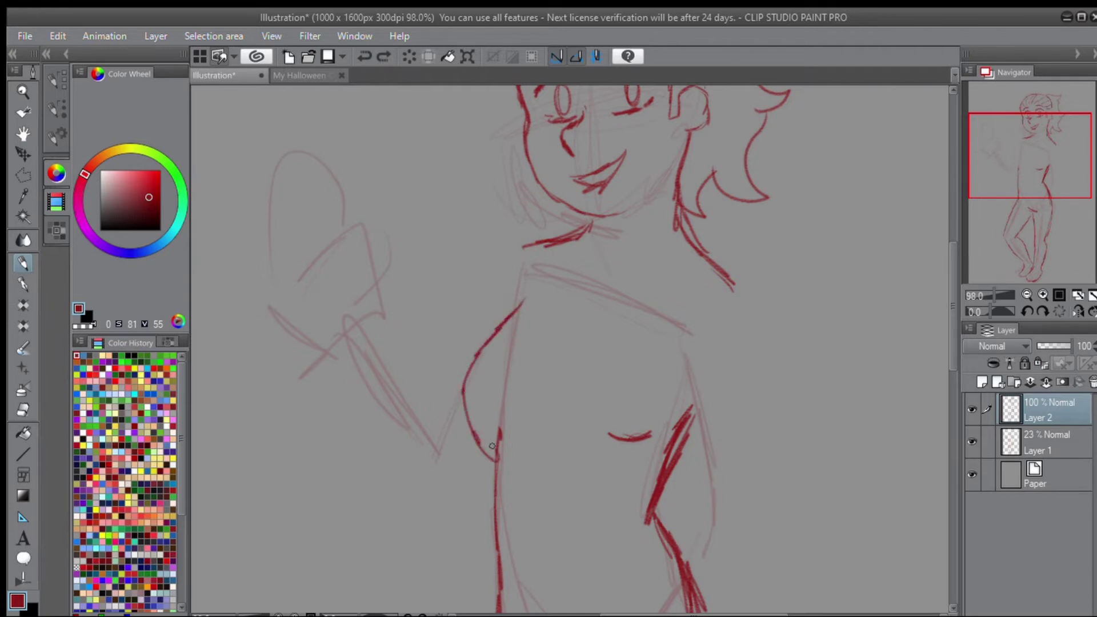
key(ctrl+z)
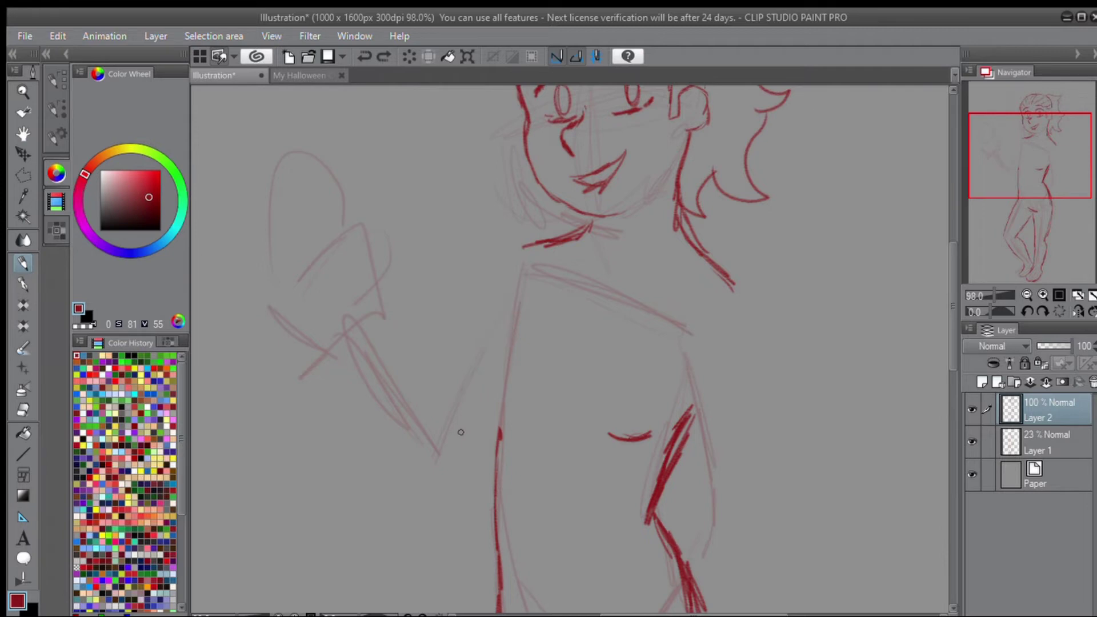
- Sketch the left-hand breast's outer contour, and replace the right-hand breast's underside curve with a lower, wider one
mouse_move(521, 293)
mouse_down()
mouse_move(465, 366)
mouse_move(462, 397)
mouse_move(500, 451)
mouse_move(465, 407)
mouse_up()
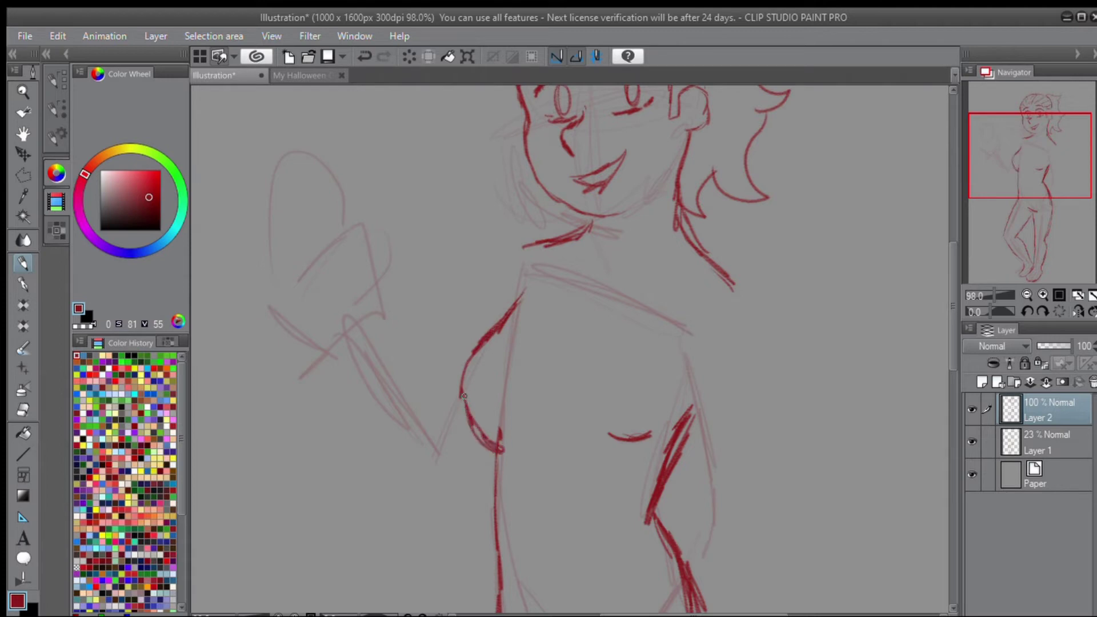
scroll(479, 385, down, 1)
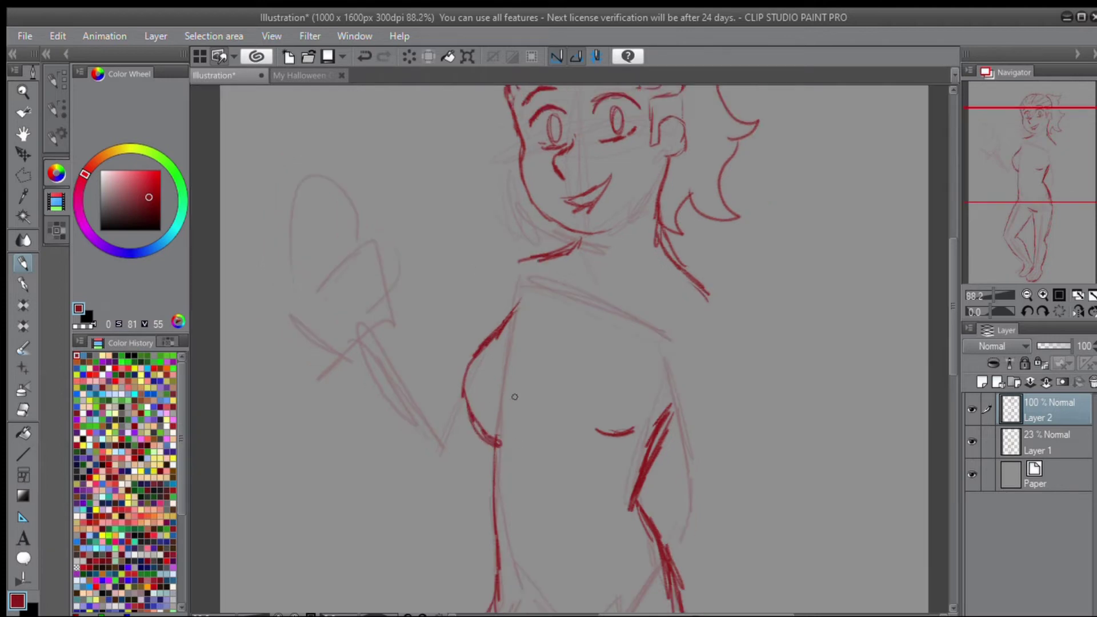
drag(628, 429, 607, 434)
scroll(611, 426, up, 1)
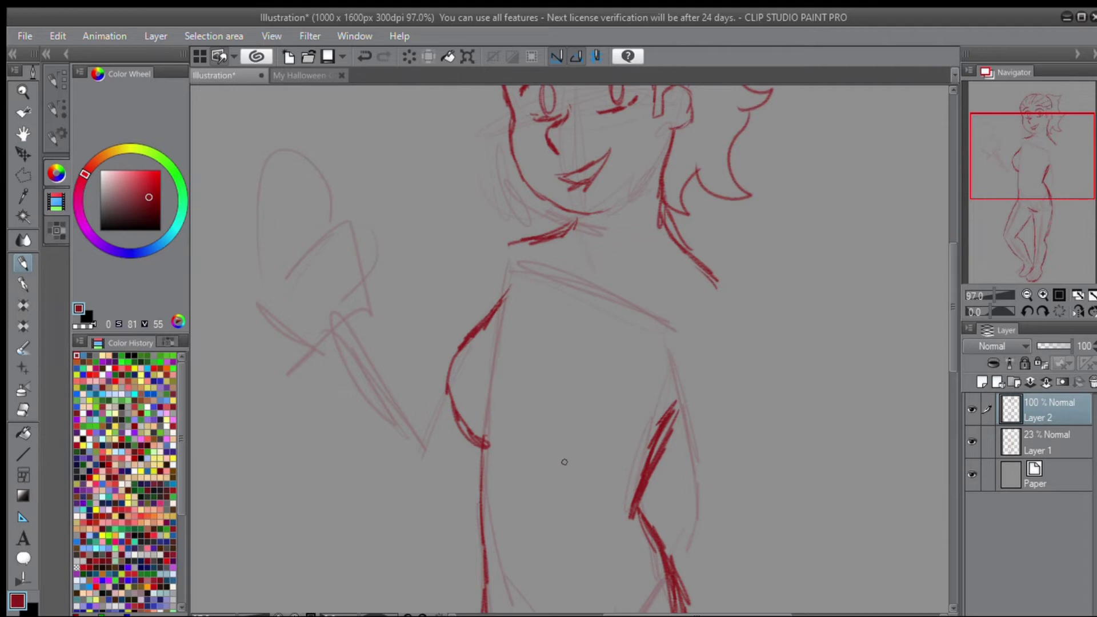
mouse_move(575, 455)
mouse_down()
mouse_move(639, 459)
mouse_move(586, 466)
mouse_move(596, 460)
mouse_up()
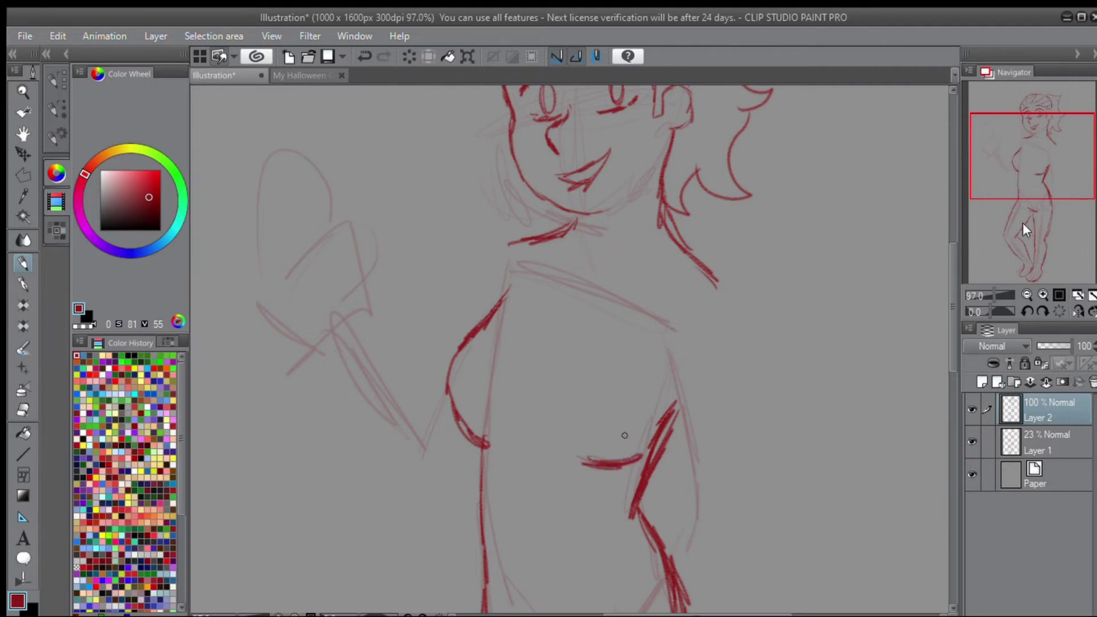
- Sketch the left-hand shoulder from the neck and the upper arm's outer line down to the elbow crease
drag(1032, 167, 983, 171)
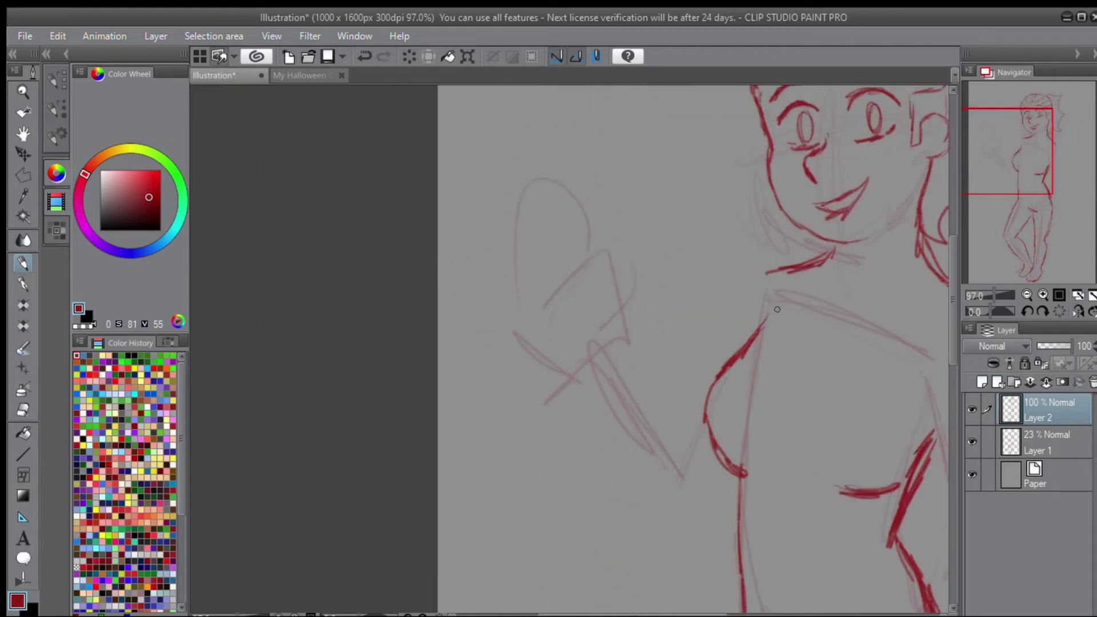
mouse_move(776, 269)
mouse_down()
mouse_move(743, 286)
mouse_move(686, 403)
mouse_move(679, 451)
mouse_up()
drag(705, 367, 676, 456)
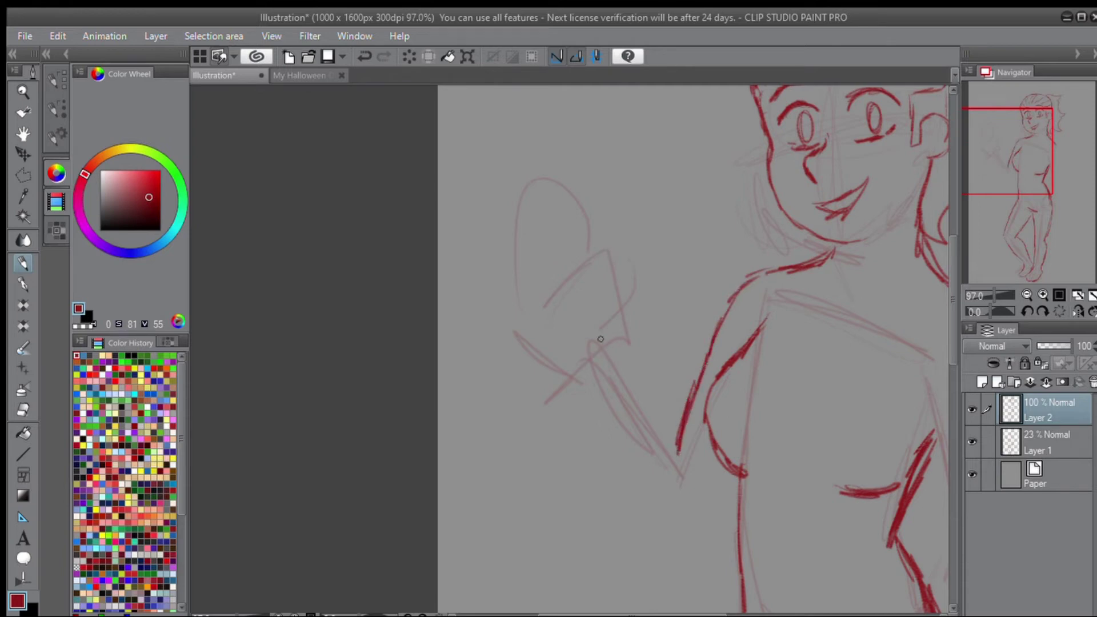
- Outline the raised left-hand forearm and the elbow back to the torso, erasing the stray stroke inside the elbow
drag(604, 341, 700, 470)
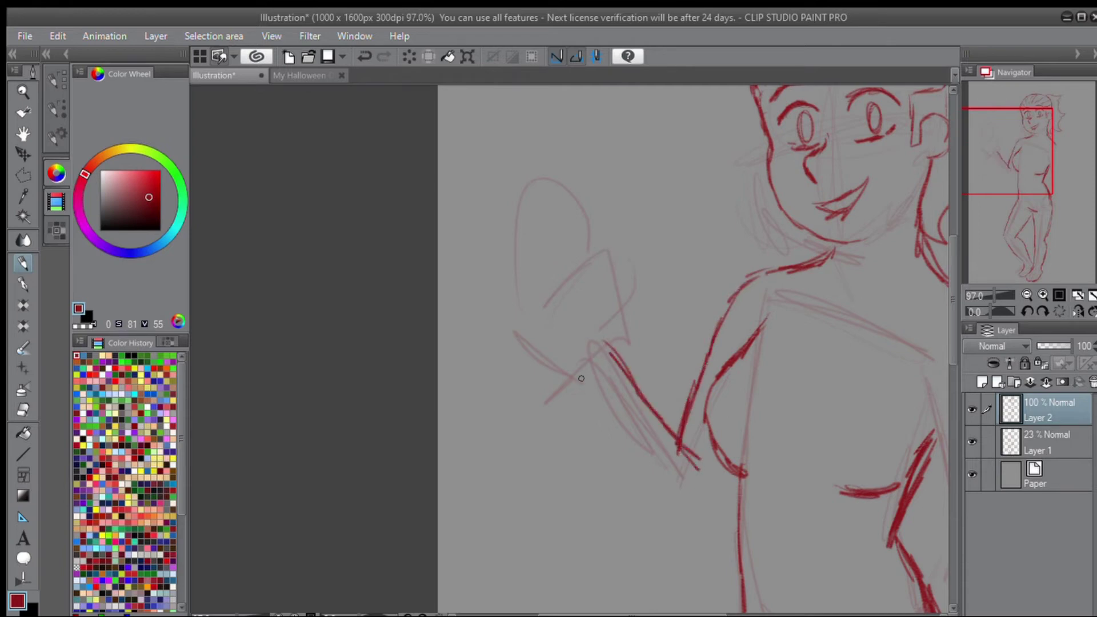
mouse_move(581, 379)
mouse_down()
mouse_move(594, 422)
mouse_move(647, 496)
mouse_move(665, 491)
mouse_move(693, 508)
mouse_up()
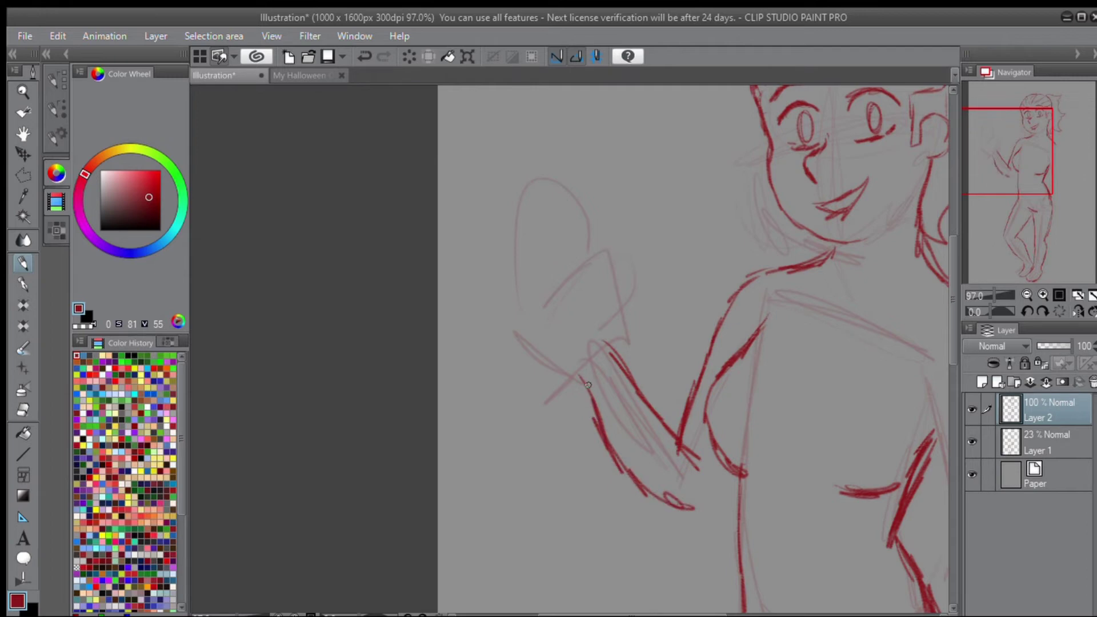
mouse_move(587, 384)
mouse_down()
mouse_move(626, 488)
mouse_move(672, 538)
mouse_move(704, 545)
mouse_move(739, 491)
mouse_move(714, 536)
mouse_move(681, 542)
mouse_move(710, 554)
mouse_move(731, 521)
mouse_up()
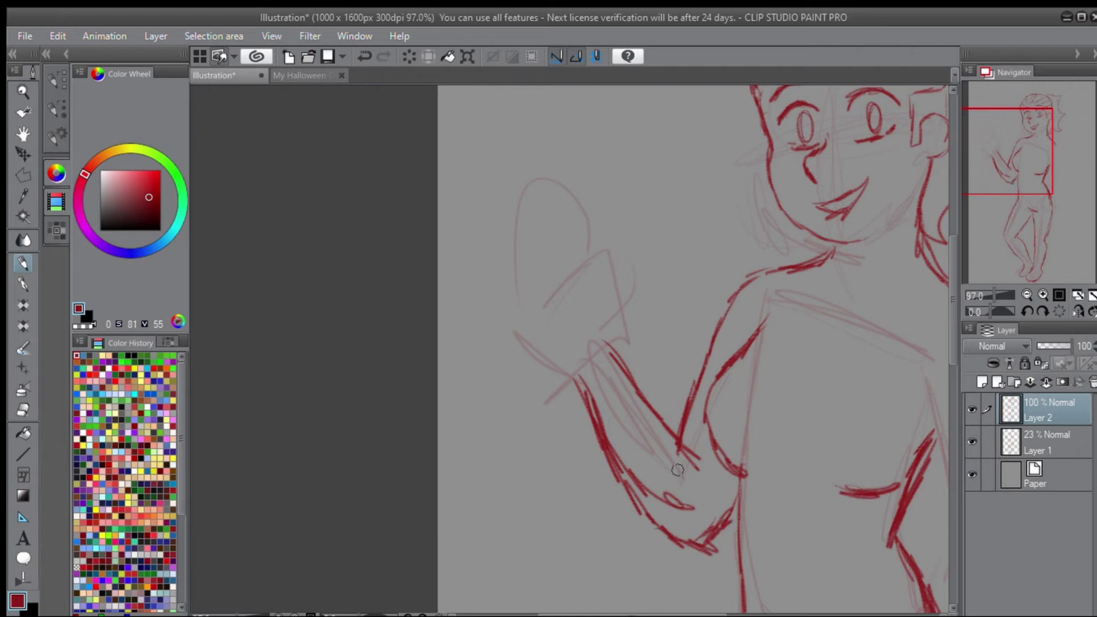
mouse_move(678, 470)
mouse_down()
mouse_move(688, 499)
mouse_move(669, 513)
mouse_move(644, 475)
mouse_move(620, 463)
mouse_up()
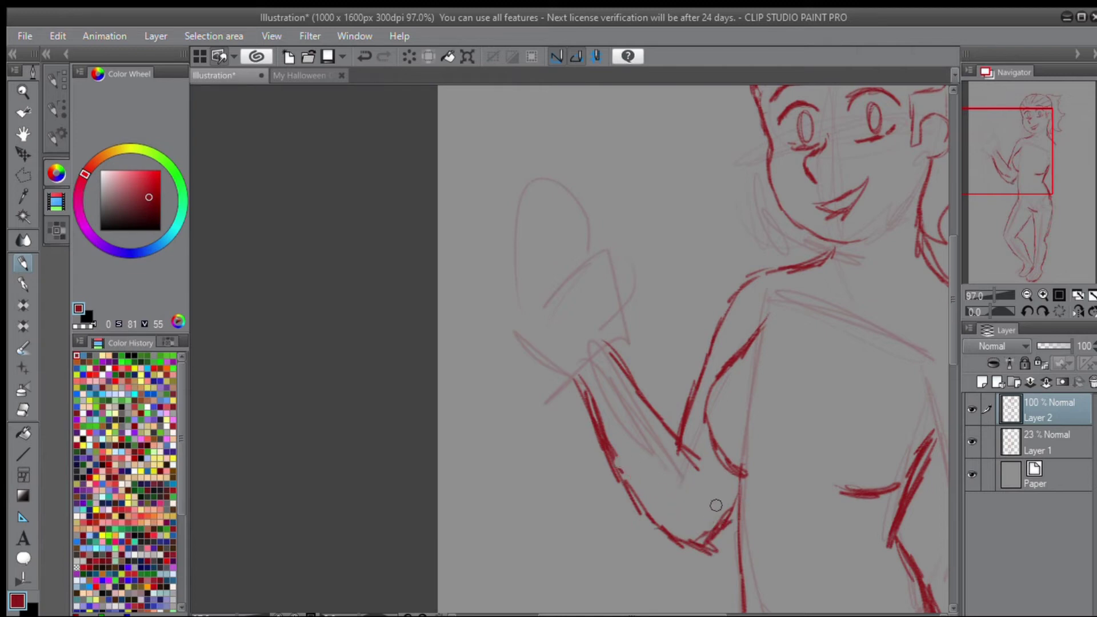
- Sketch the raised hand as an angular palm with a thumb, and undo the surplus thumb strokes
scroll(708, 526, up, 1)
scroll(709, 555, up, 1)
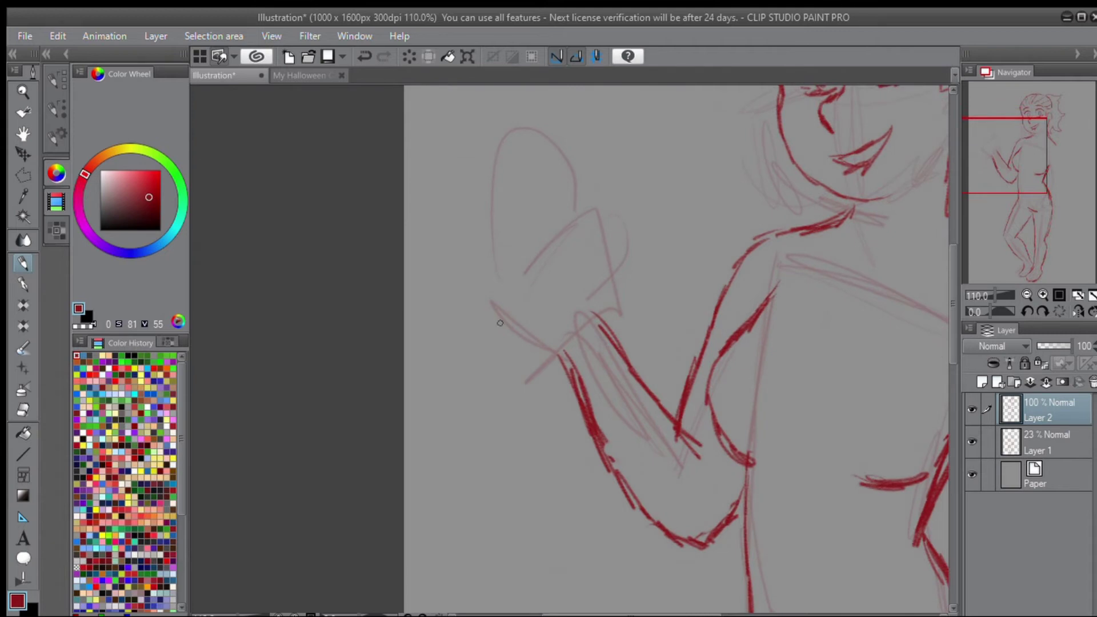
mouse_move(540, 327)
mouse_down()
mouse_move(590, 289)
mouse_move(558, 224)
mouse_up()
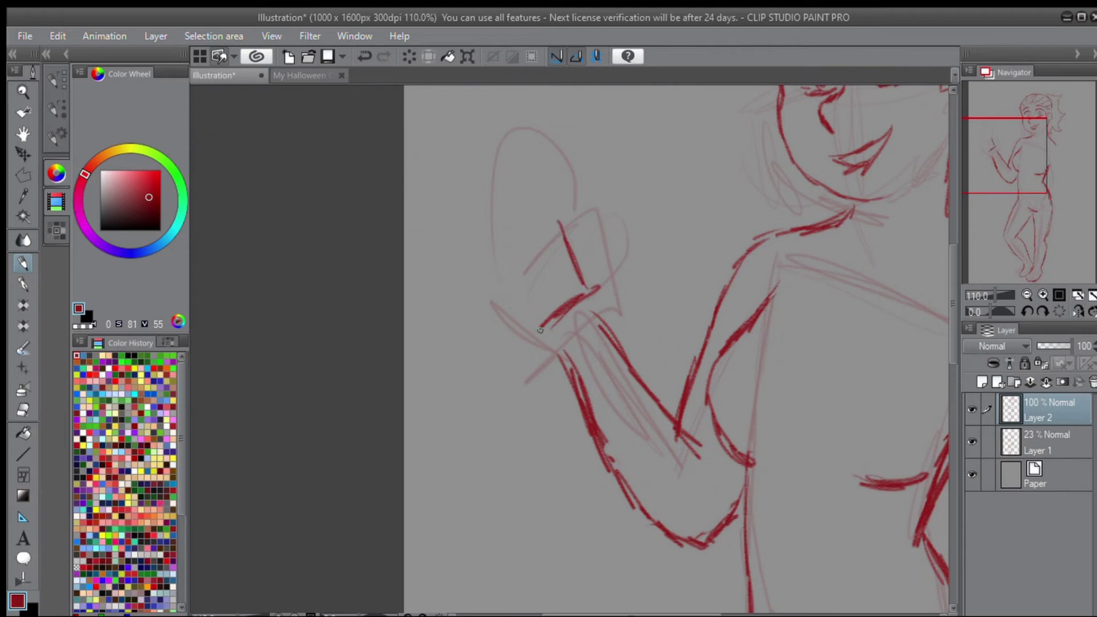
mouse_move(540, 330)
mouse_down()
mouse_move(496, 284)
mouse_move(516, 218)
mouse_move(542, 213)
mouse_move(522, 221)
mouse_move(598, 243)
mouse_move(591, 230)
mouse_move(578, 229)
mouse_move(568, 251)
mouse_move(582, 229)
mouse_move(590, 286)
mouse_up()
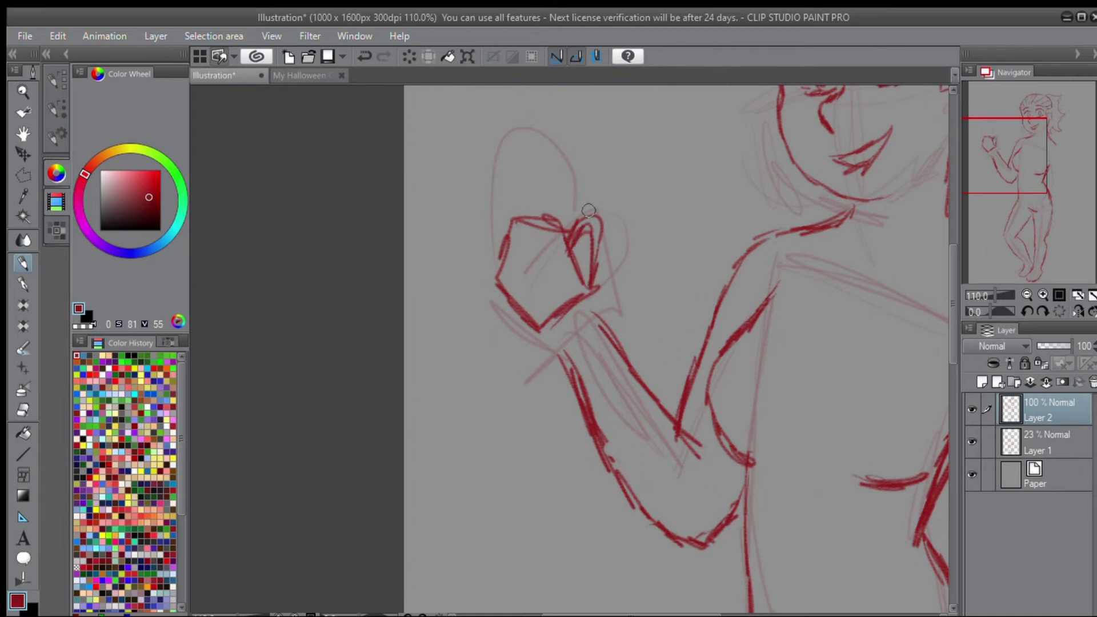
key(ctrl+z)
key(ctrl+z)
key(ctrl+z)
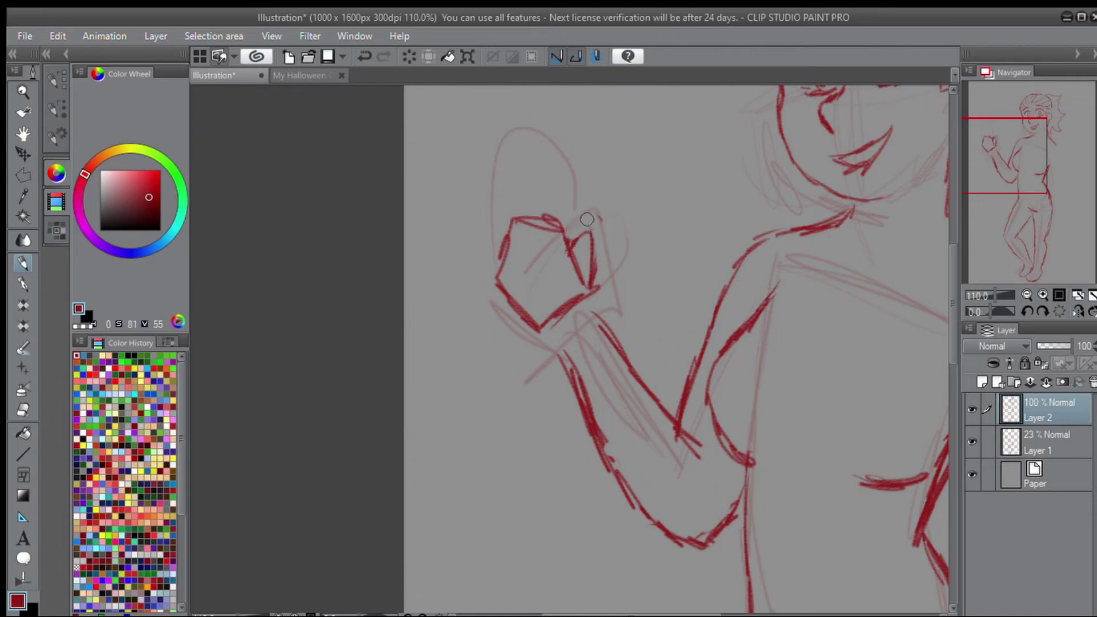
- Extend the raised forearm's two contour lines up to the wrist so they join the hand
scroll(587, 219, down, 1)
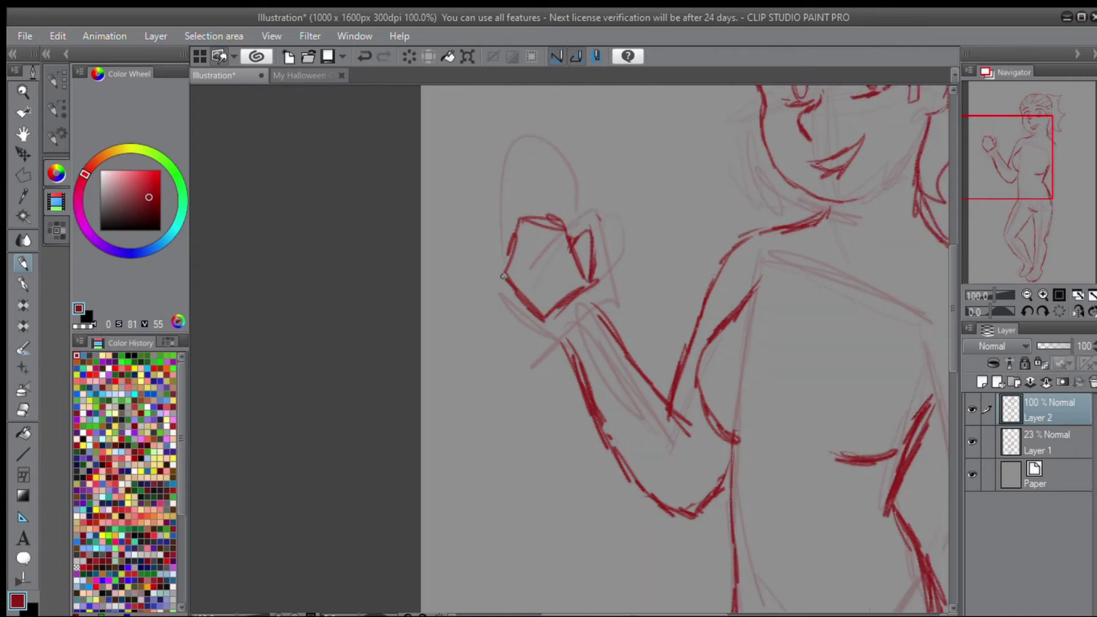
mouse_move(552, 329)
mouse_down()
mouse_move(583, 383)
mouse_move(603, 391)
mouse_up()
drag(599, 300, 615, 335)
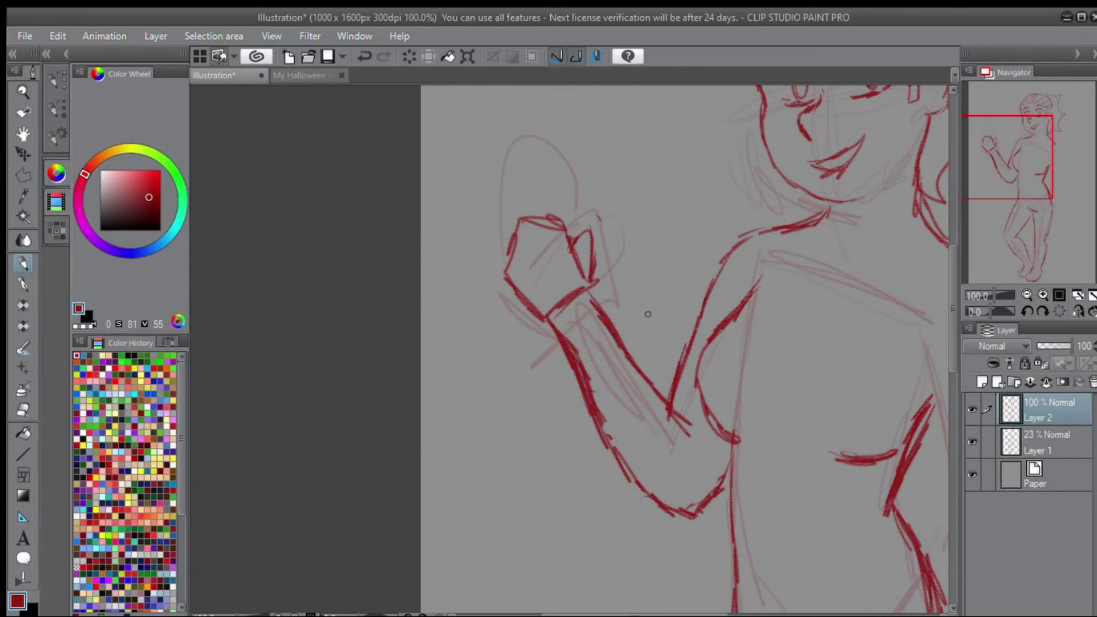
- Sketch the right-hand arm's outer contour from the shoulder down to the elbow and back in to the hip
drag(987, 175, 1034, 162)
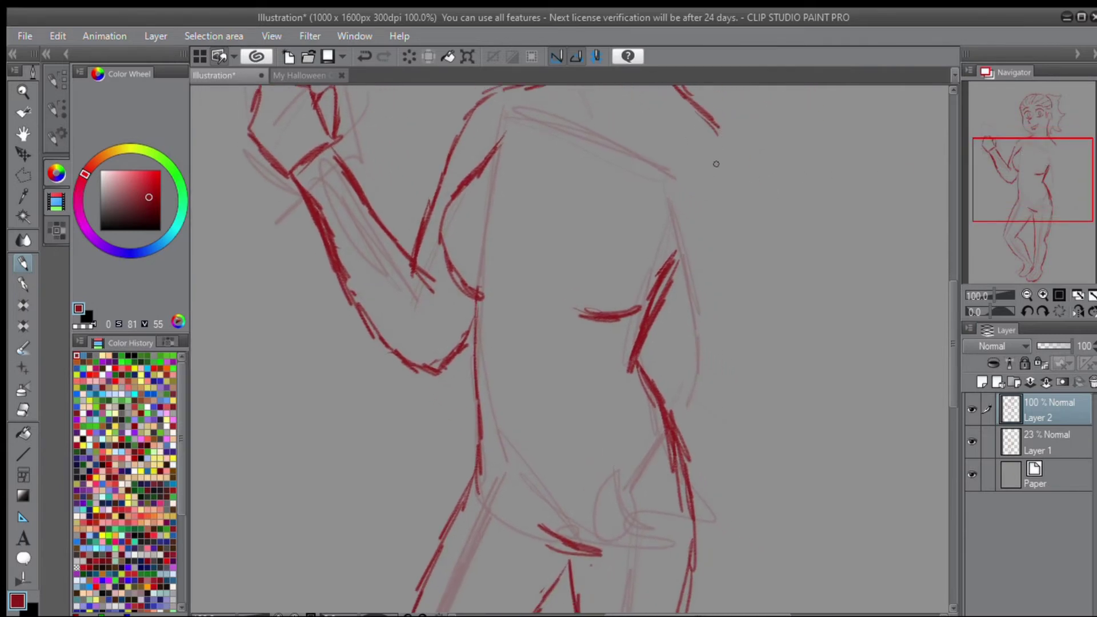
mouse_move(707, 126)
mouse_down()
mouse_move(723, 153)
mouse_move(746, 318)
mouse_up()
mouse_move(743, 273)
mouse_down()
mouse_move(754, 345)
mouse_move(734, 391)
mouse_up()
mouse_move(752, 336)
mouse_down()
mouse_move(745, 368)
mouse_move(664, 485)
mouse_up()
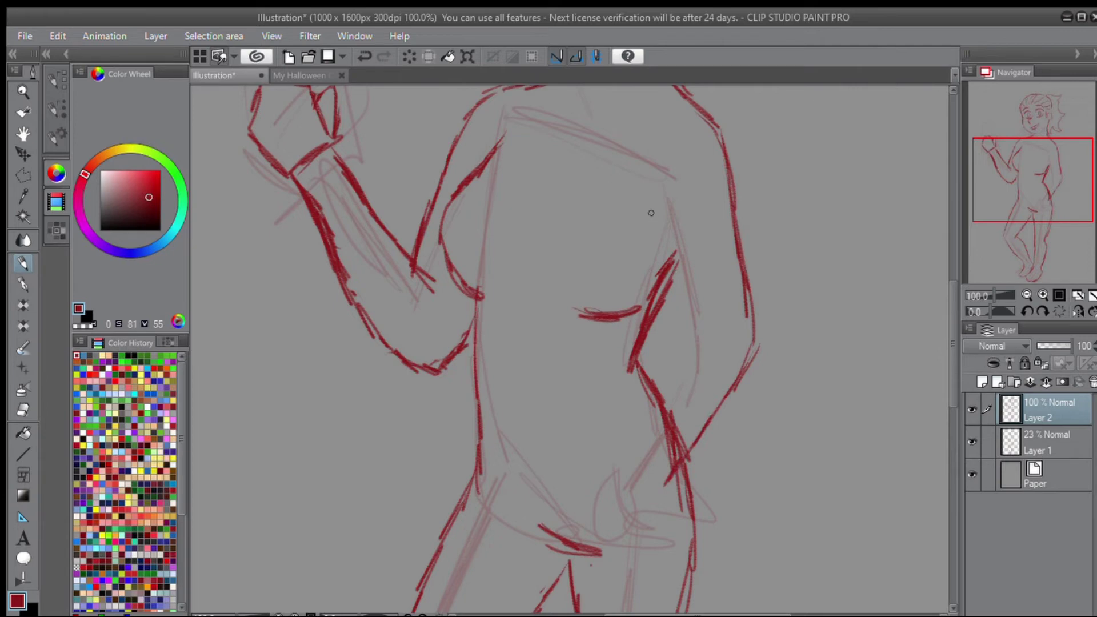
mouse_move(650, 224)
mouse_down()
mouse_move(698, 353)
mouse_move(669, 355)
mouse_move(678, 355)
mouse_move(639, 428)
mouse_up()
key(ctrl+z)
key(ctrl+z)
key(ctrl+z)
key(ctrl+z)
key(ctrl+z)
- Sketch the right-hand arm's inner contour from the armpit out to the elbow bend and down across the waist
mouse_move(661, 226)
mouse_down()
mouse_move(701, 331)
mouse_move(662, 226)
mouse_move(700, 327)
mouse_up()
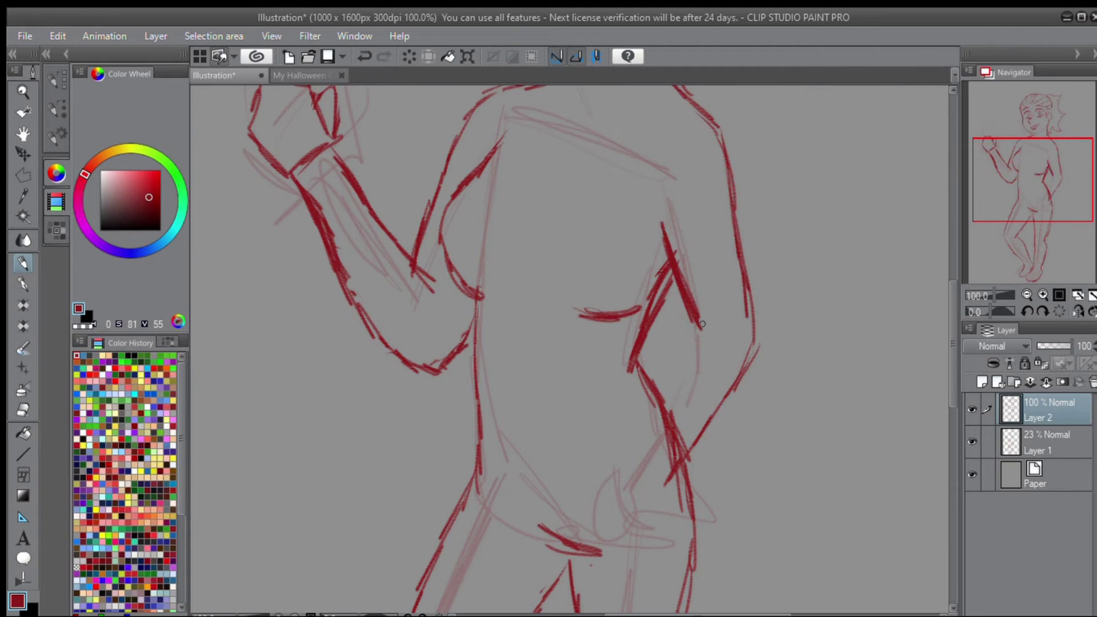
drag(703, 324, 667, 399)
drag(690, 349, 639, 464)
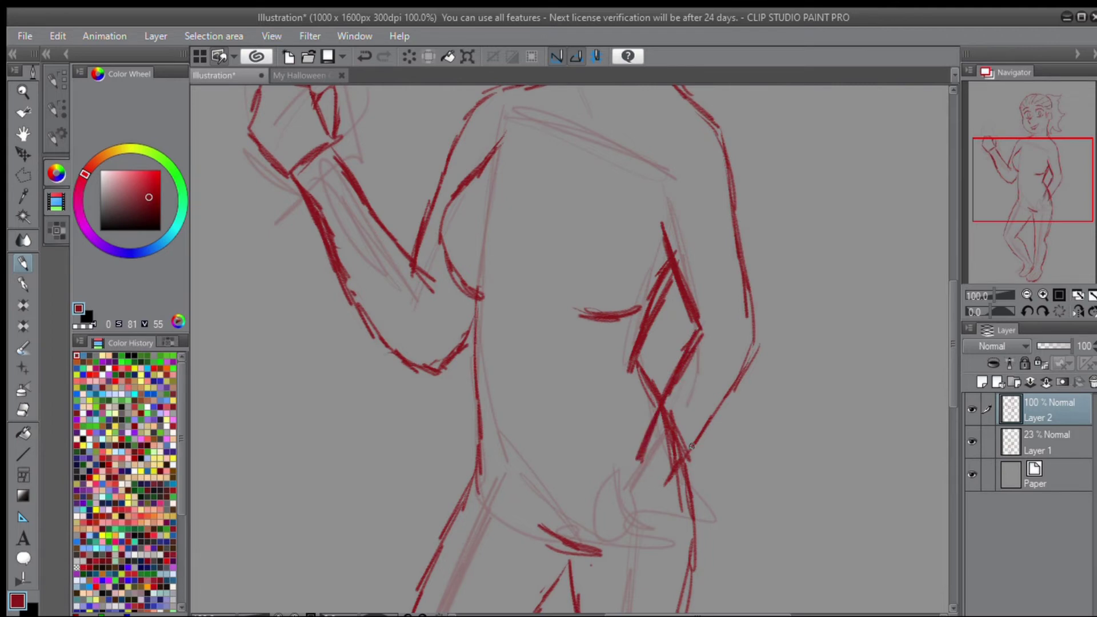
- Erase the surplus strokes along the torso's right side line beneath the armpit, and fit the whole figure in view
drag(1051, 187, 1030, 157)
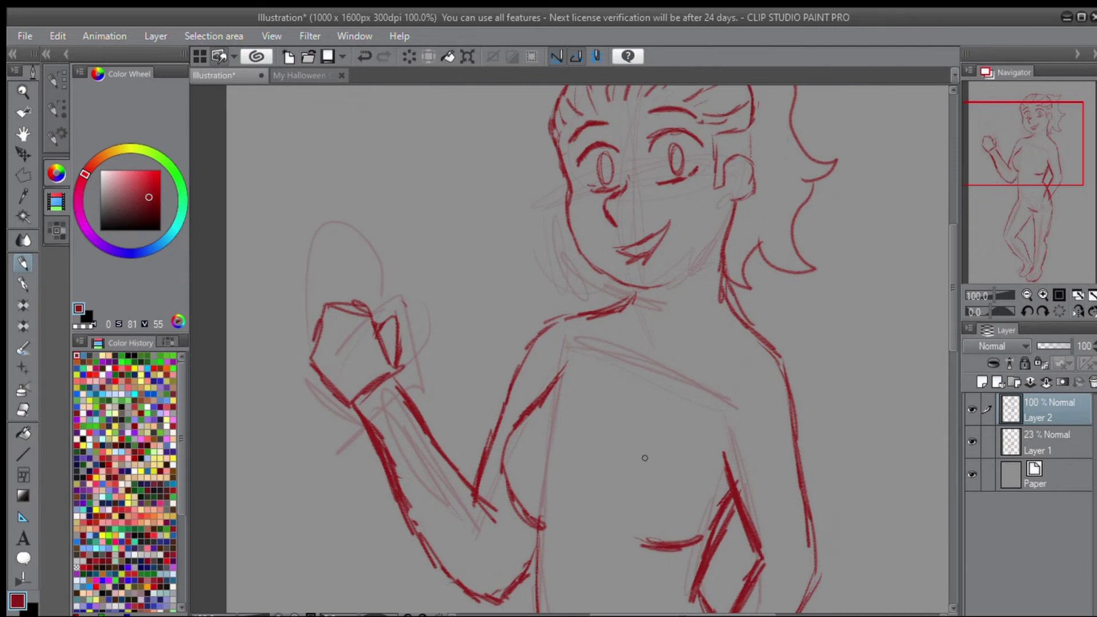
drag(724, 502, 675, 584)
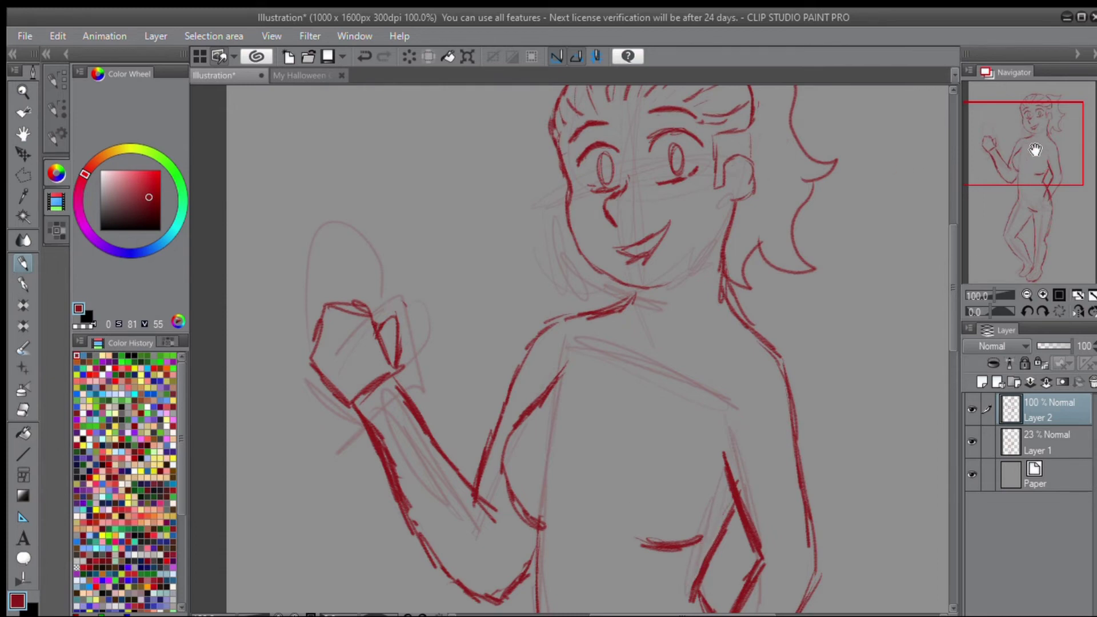
drag(1034, 141, 1020, 187)
click(1059, 292)
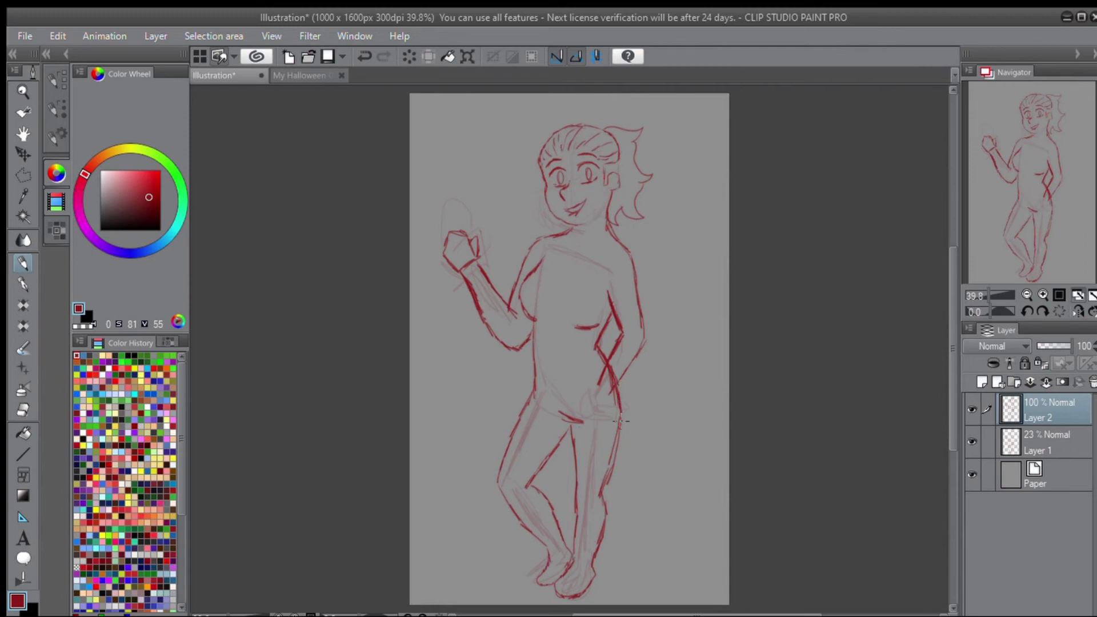
- Redraw the right-hand leg's outer thigh contour from the hip down to the knee with a fuller, heavier curve
drag(623, 414, 601, 491)
drag(618, 412, 600, 475)
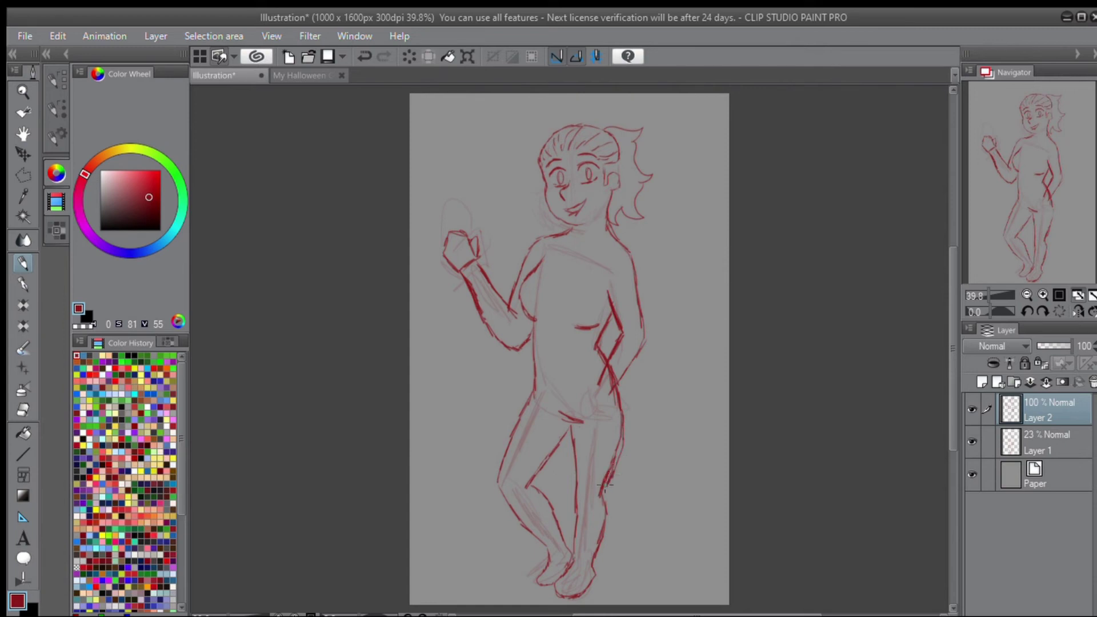
drag(605, 485, 617, 419)
- Add a new layer above the figure sketch and start a V-shaped neckline band across the upper chest in green (hue 112)
click(982, 383)
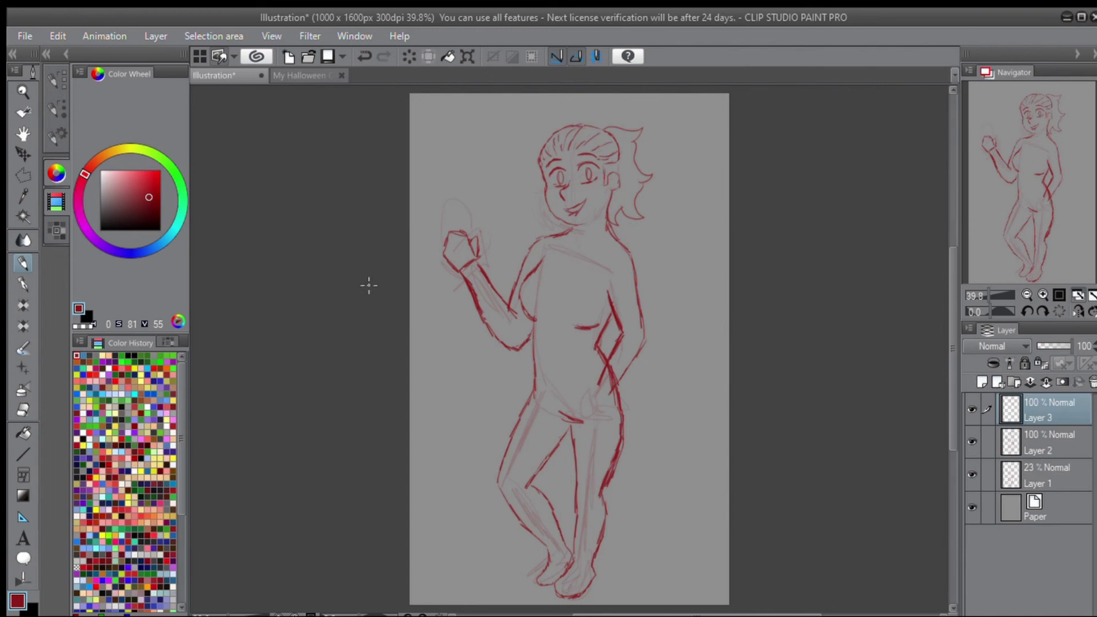
drag(163, 163, 172, 168)
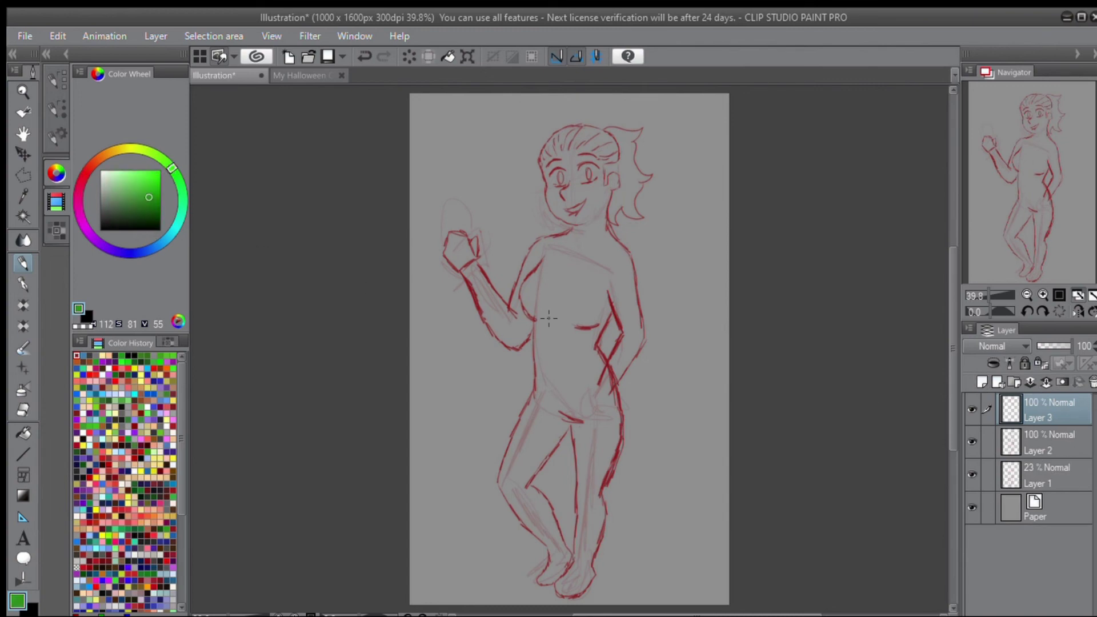
scroll(549, 319, up, 5)
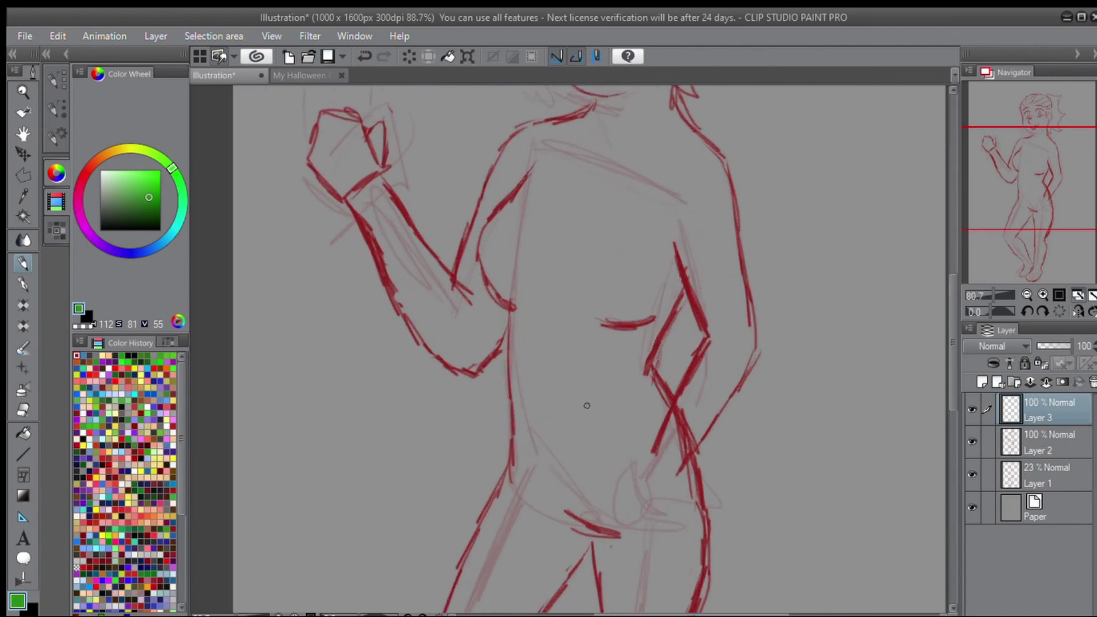
scroll(587, 406, up, 3)
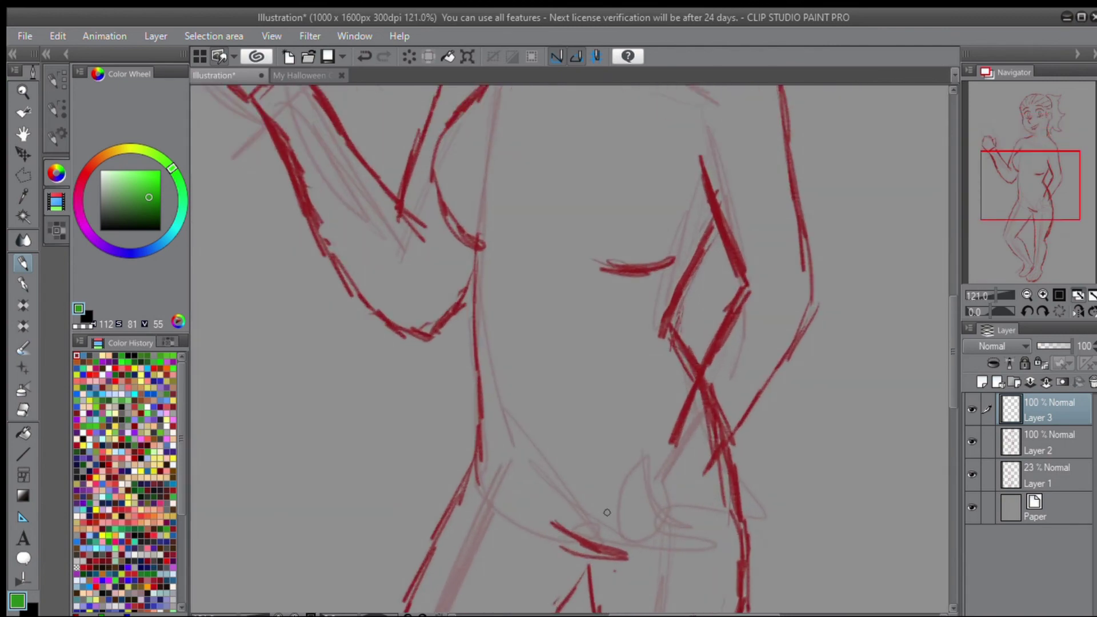
drag(992, 199, 1021, 175)
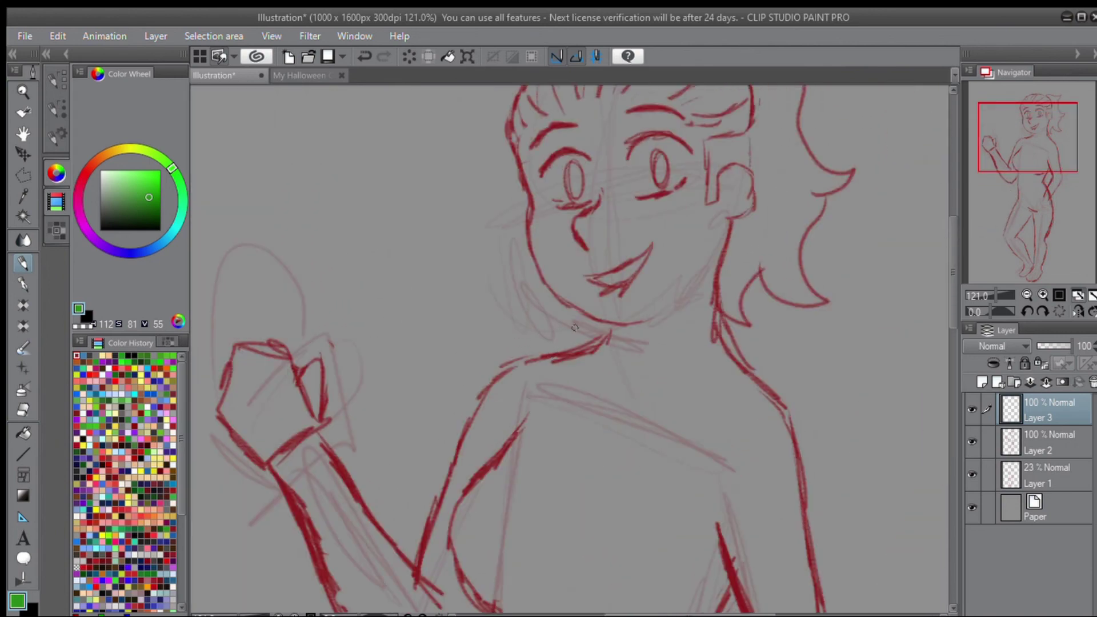
mouse_move(553, 331)
mouse_down()
mouse_move(525, 356)
mouse_move(534, 376)
mouse_move(600, 424)
mouse_move(650, 430)
mouse_move(783, 404)
mouse_up()
drag(642, 403, 743, 377)
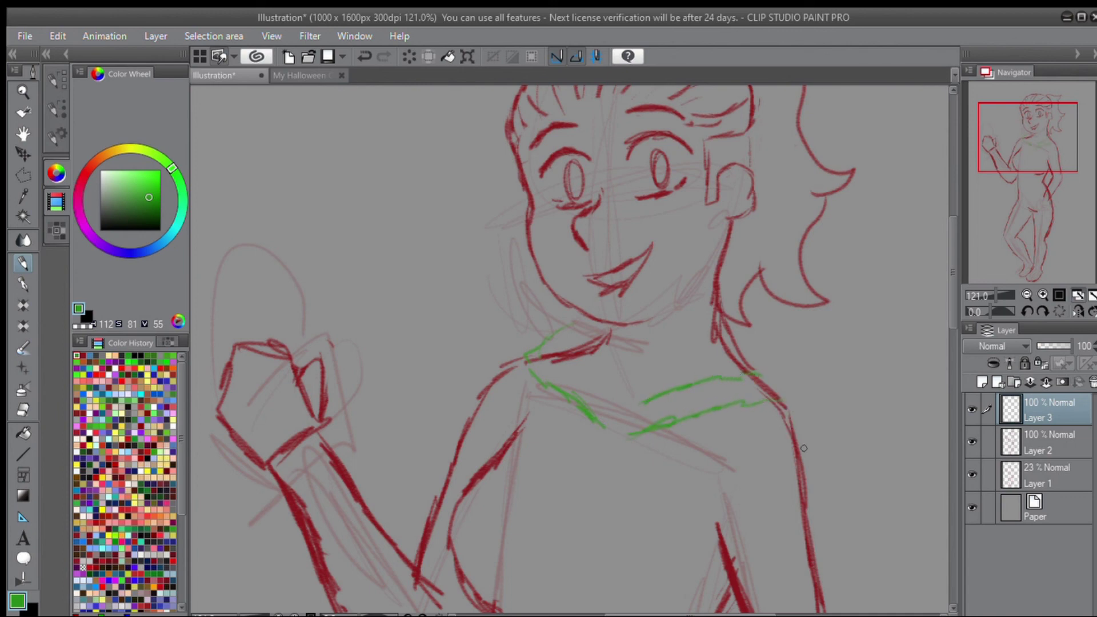
- Sketch the garment's edges over the ponytail-side shoulder and up to the neck, and close the neckline band's inner V edge
mouse_move(815, 462)
mouse_down()
mouse_move(823, 446)
mouse_move(808, 384)
mouse_move(789, 357)
mouse_move(729, 327)
mouse_up()
drag(783, 382, 724, 342)
mouse_move(597, 336)
mouse_down()
mouse_move(549, 346)
mouse_move(631, 407)
mouse_up()
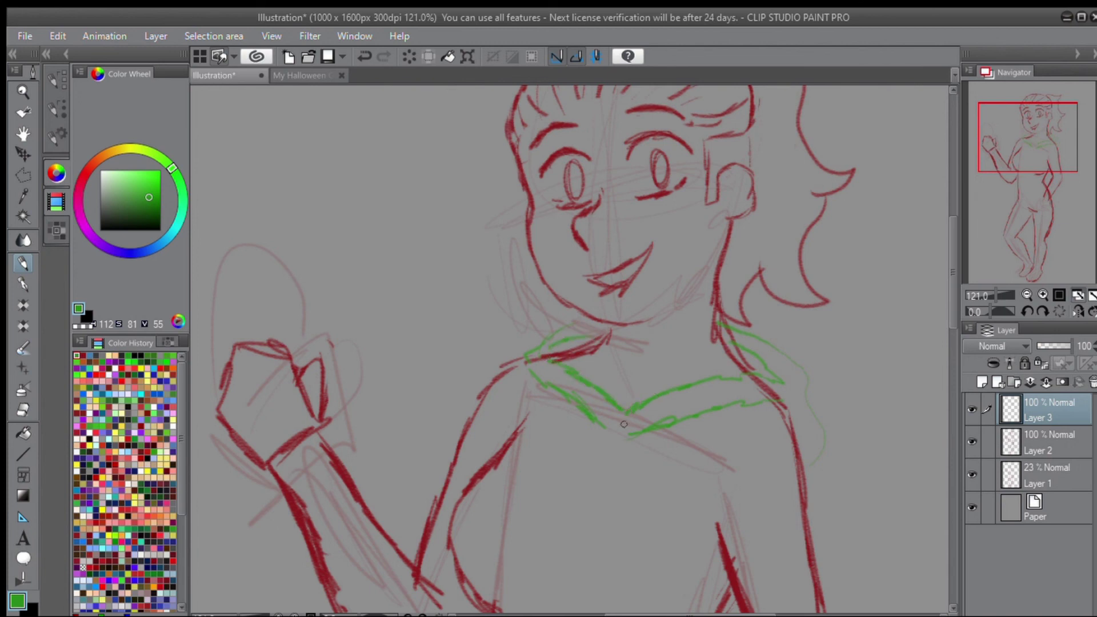